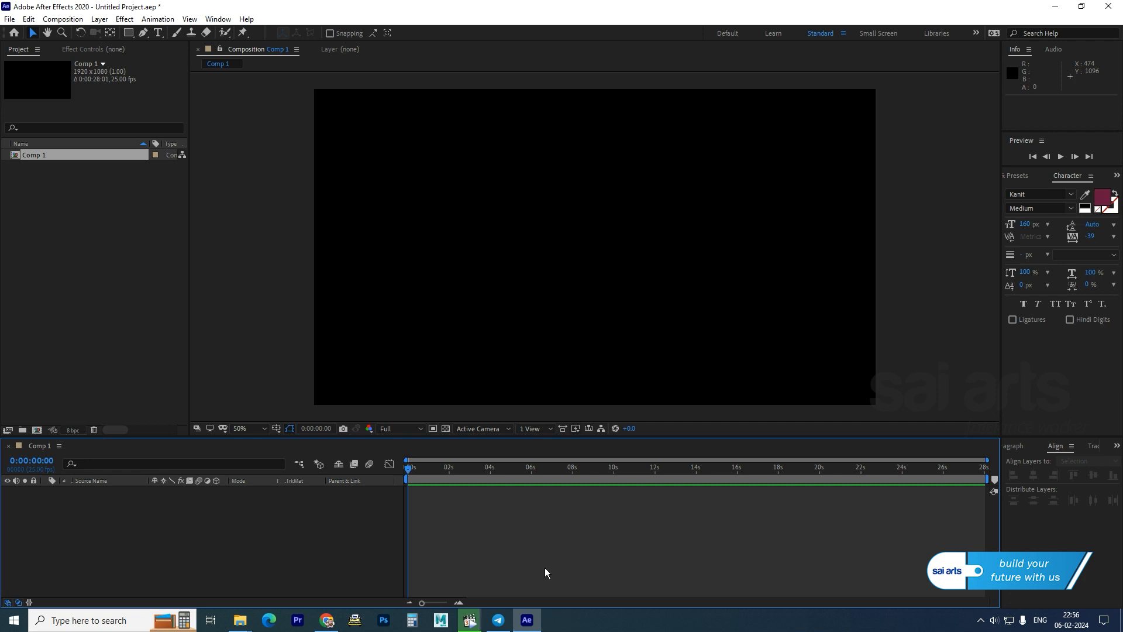
Step: Create a white 1920 x 1080 px solid layer named BG in Comp 1
right_click(81, 510)
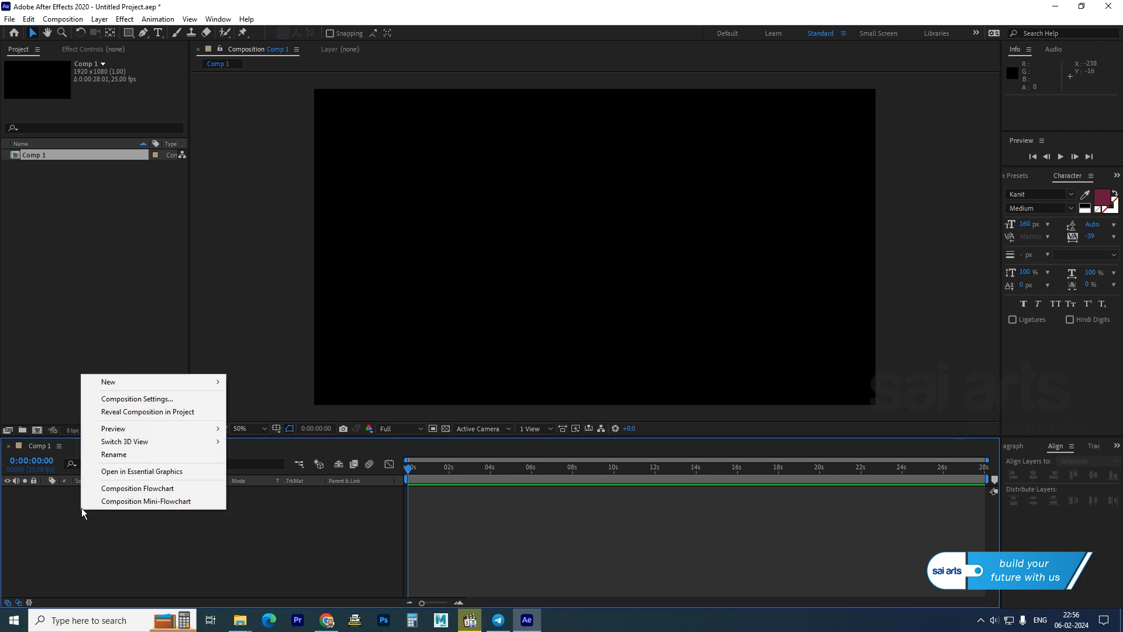
mouse_move(129, 385)
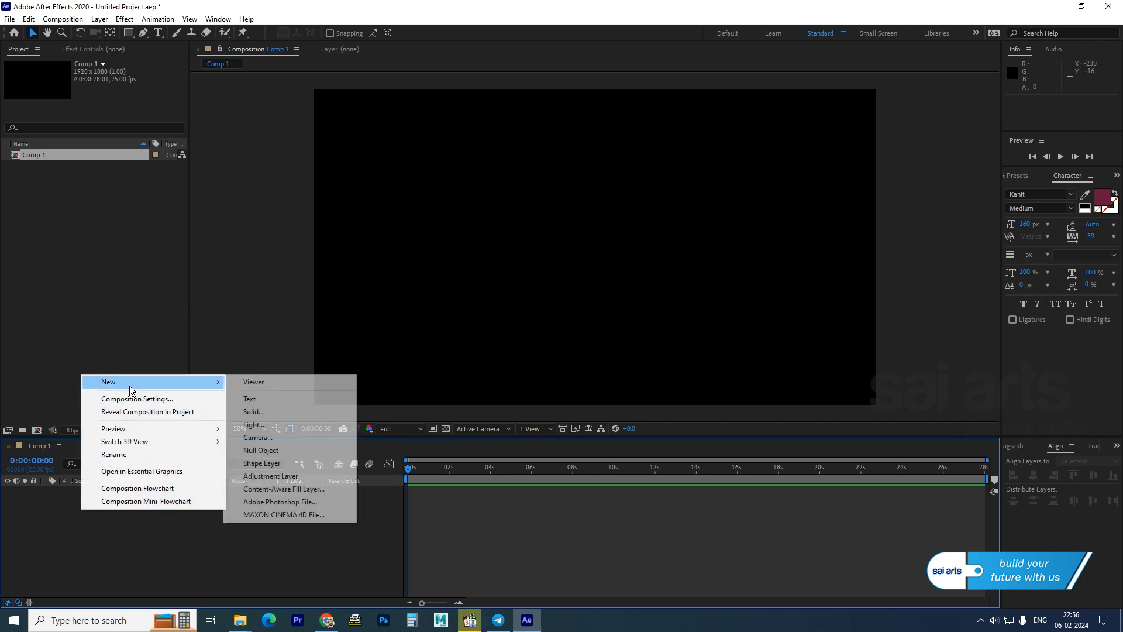
click(276, 412)
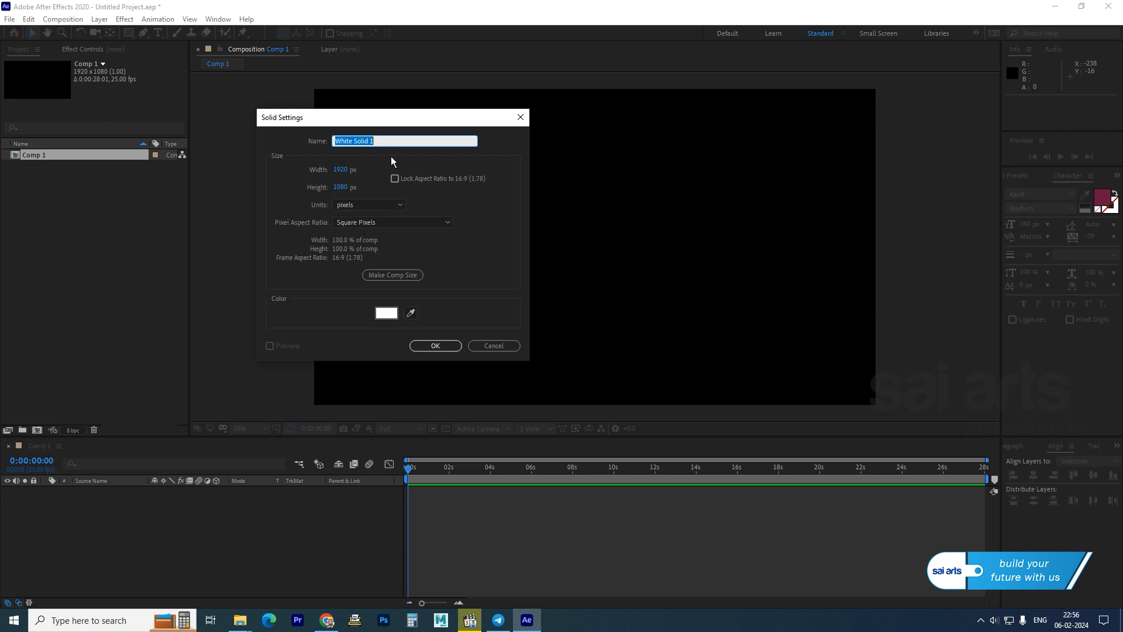
text(bg)
drag(354, 140, 279, 147)
text(BG)
click(396, 317)
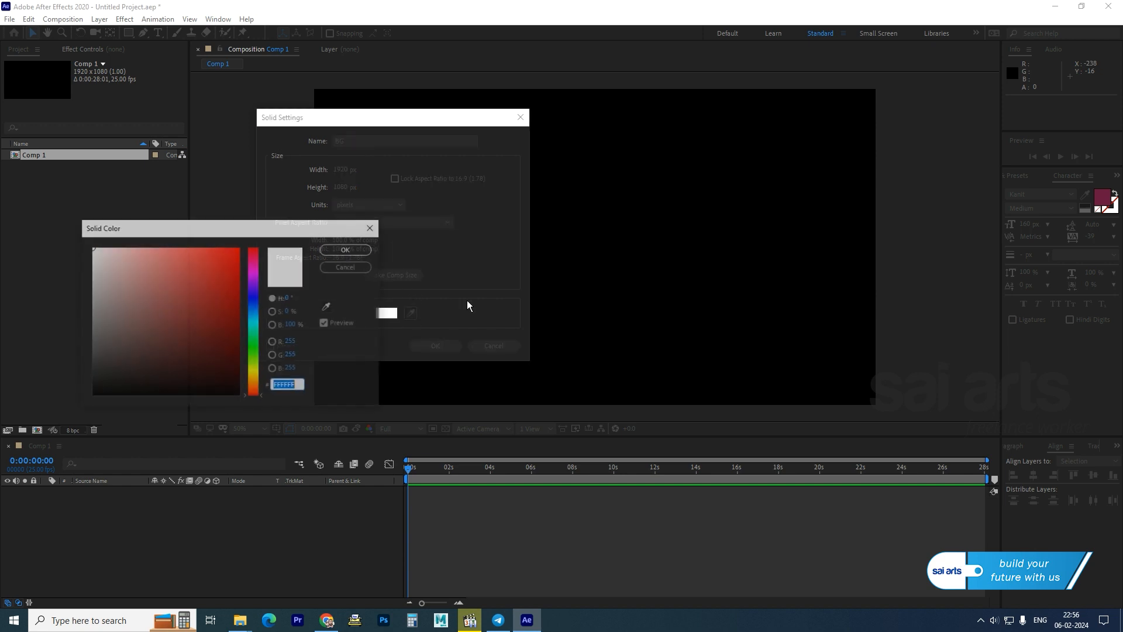
click(358, 251)
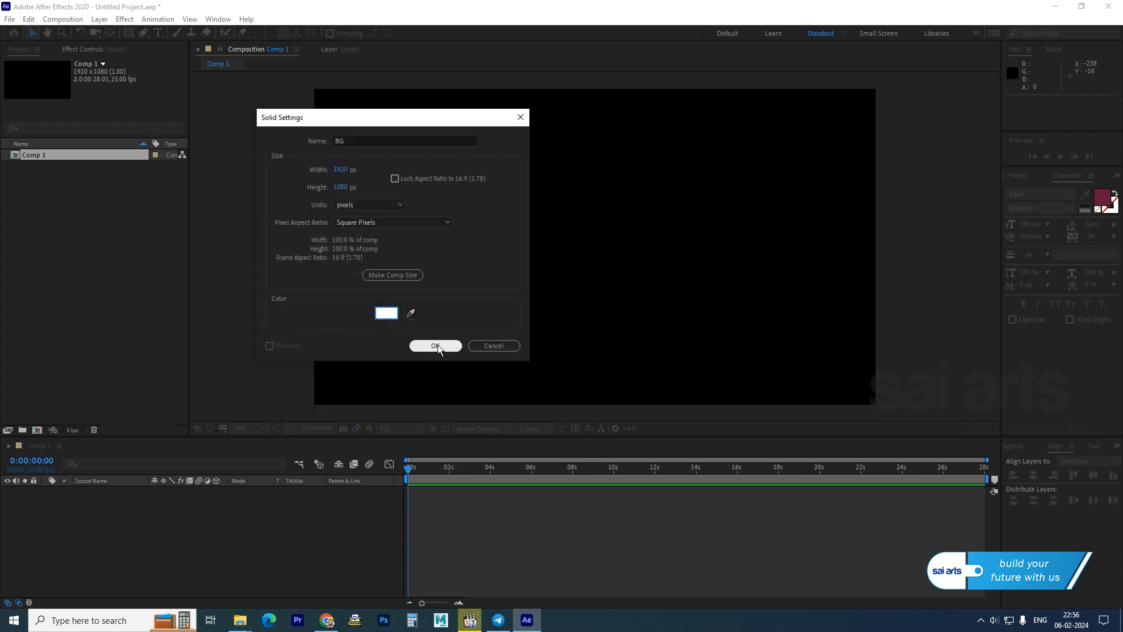
click(438, 345)
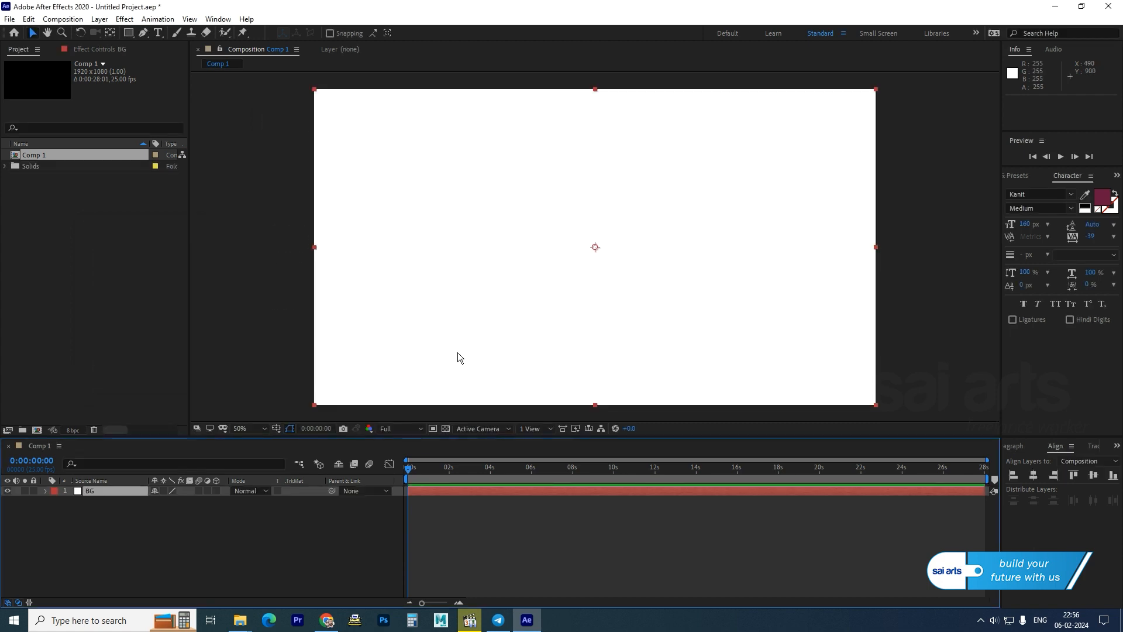
Step: Apply the Fractal Noise effect to the BG layer and set its noise type to Block
right_click(101, 492)
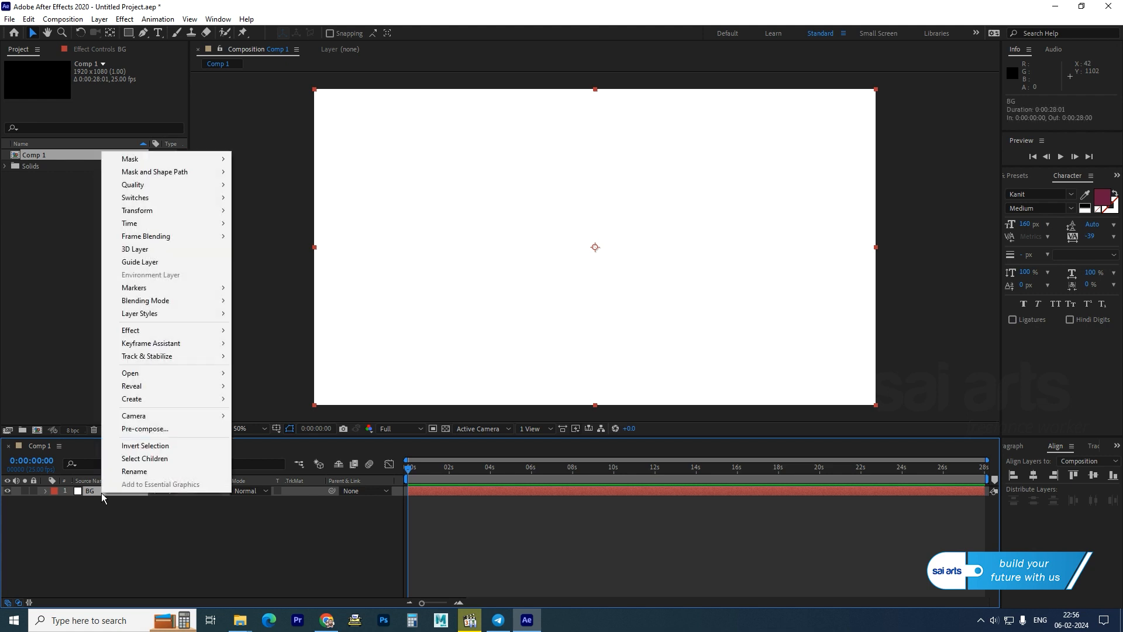
mouse_move(171, 332)
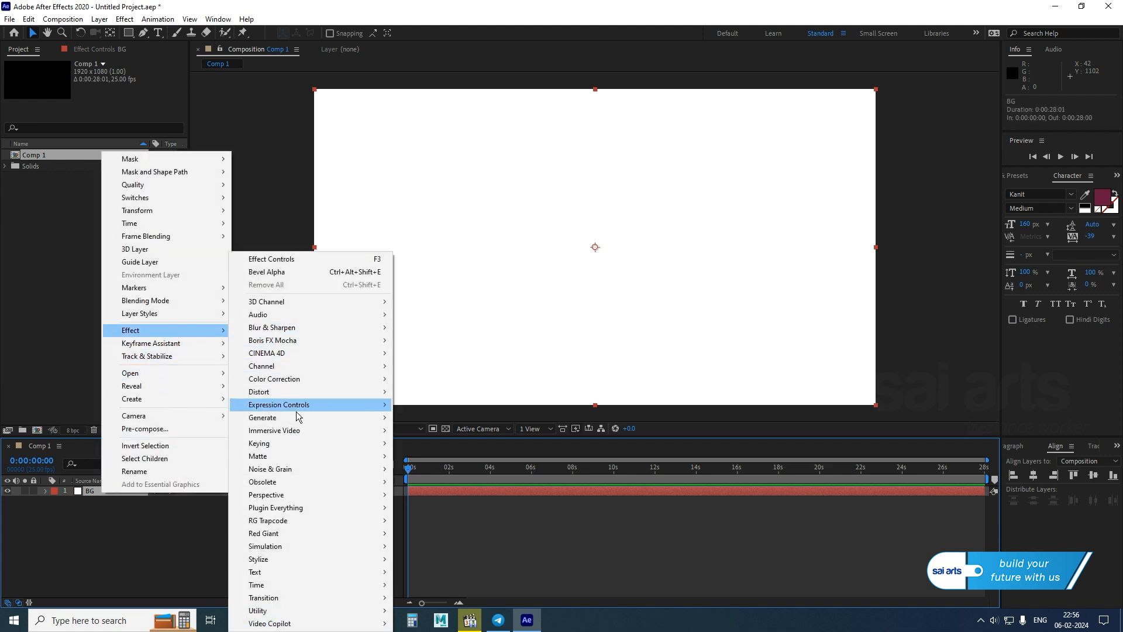
mouse_move(296, 472)
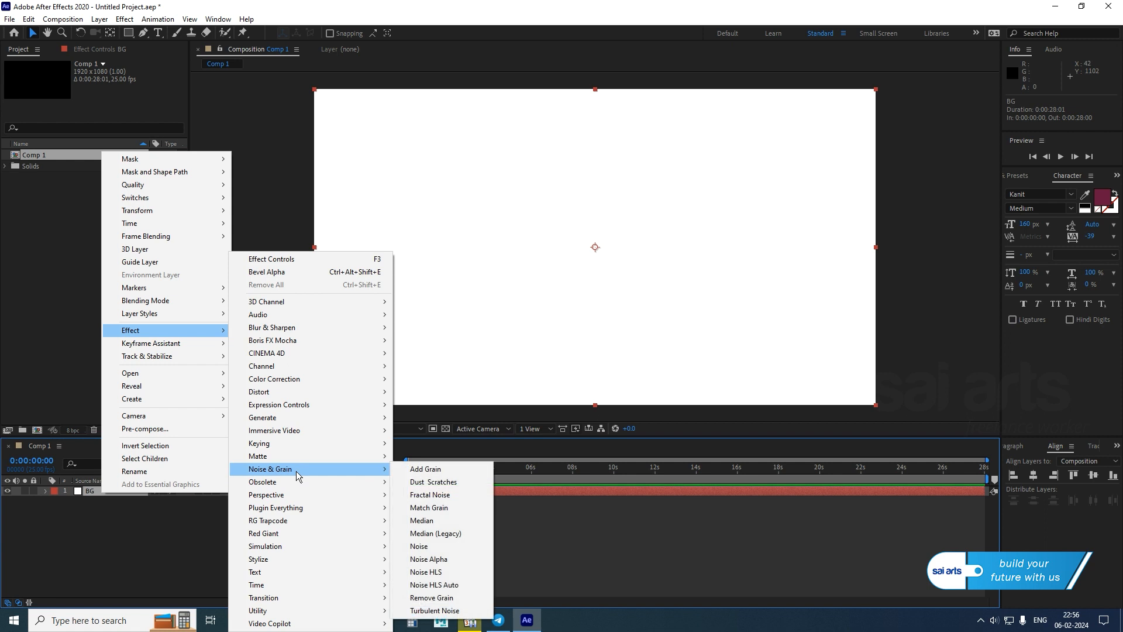
click(450, 495)
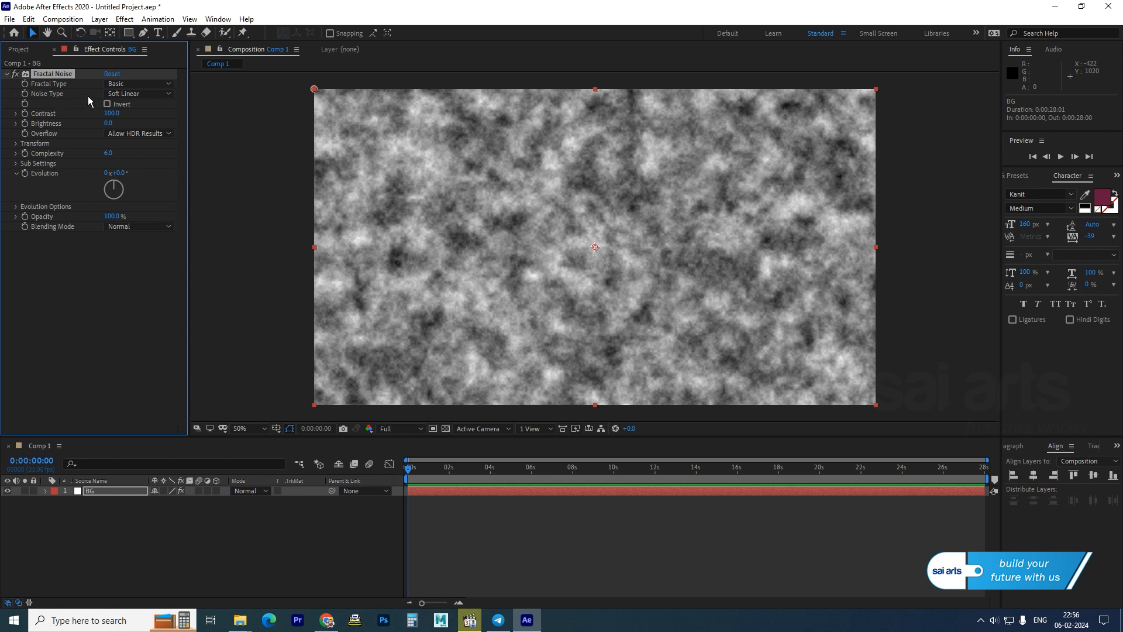
click(152, 94)
click(146, 106)
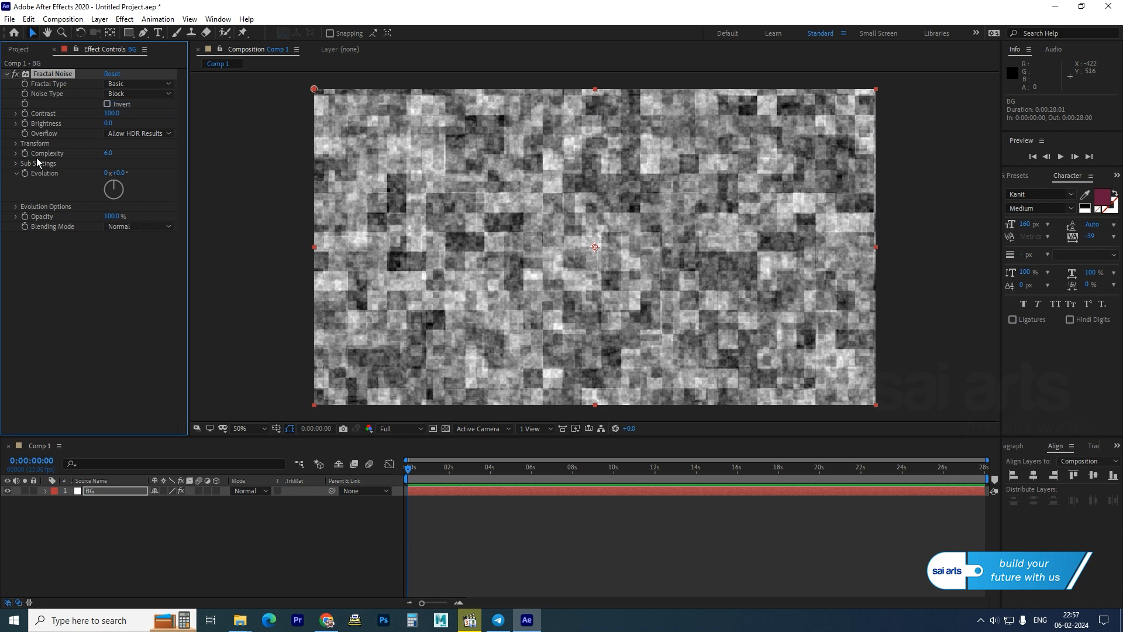
Step: Set the Fractal Noise complexity on the BG layer to 1
click(108, 153)
text(1)
key(Return)
drag(111, 155, 134, 166)
click(112, 153)
text(1)
key(Return)
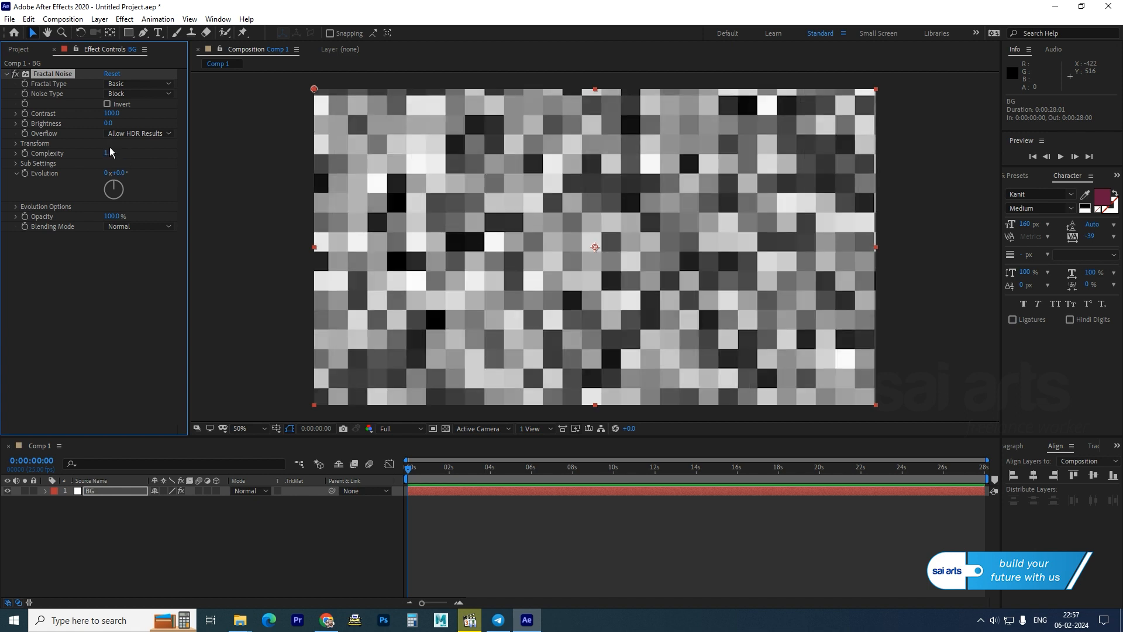
Step: Drive the Fractal Noise Evolution with the expression time*200, preview the animation and collapse the BG layer's properties
alt+click(23, 173)
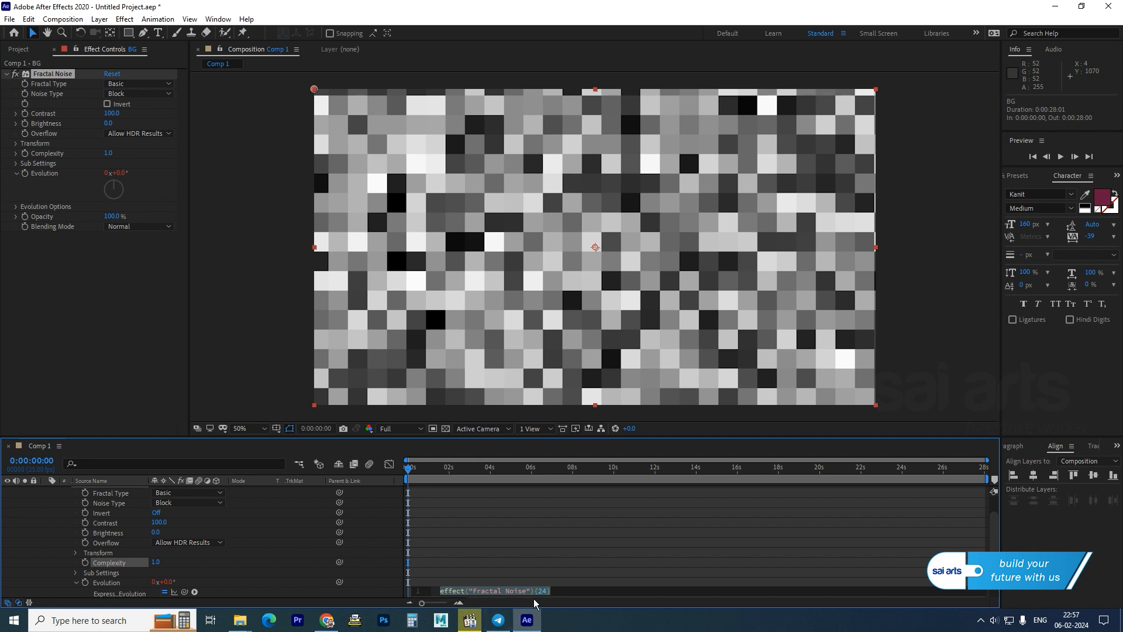
text(time)
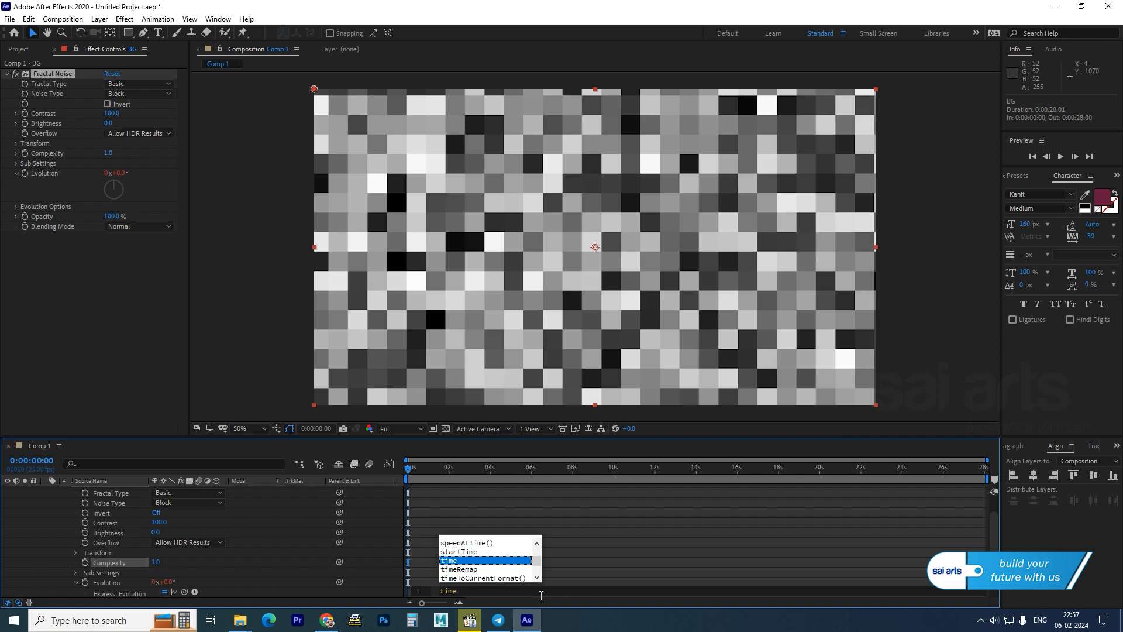
key(Return)
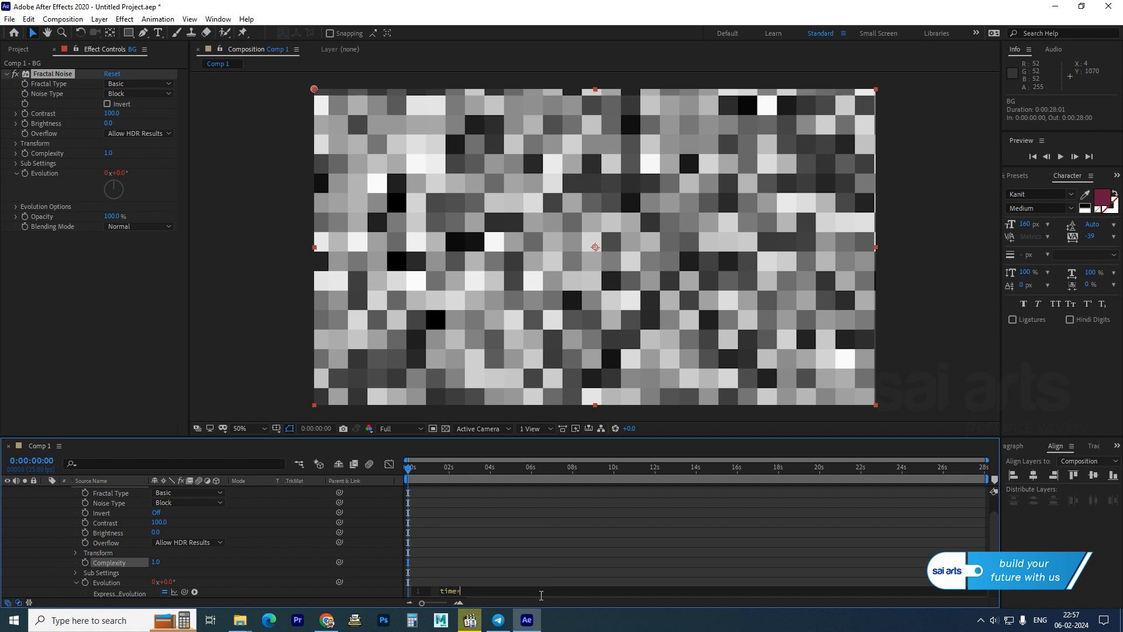
text(*200)
key(KP_Enter)
key(space)
drag(451, 472, 388, 487)
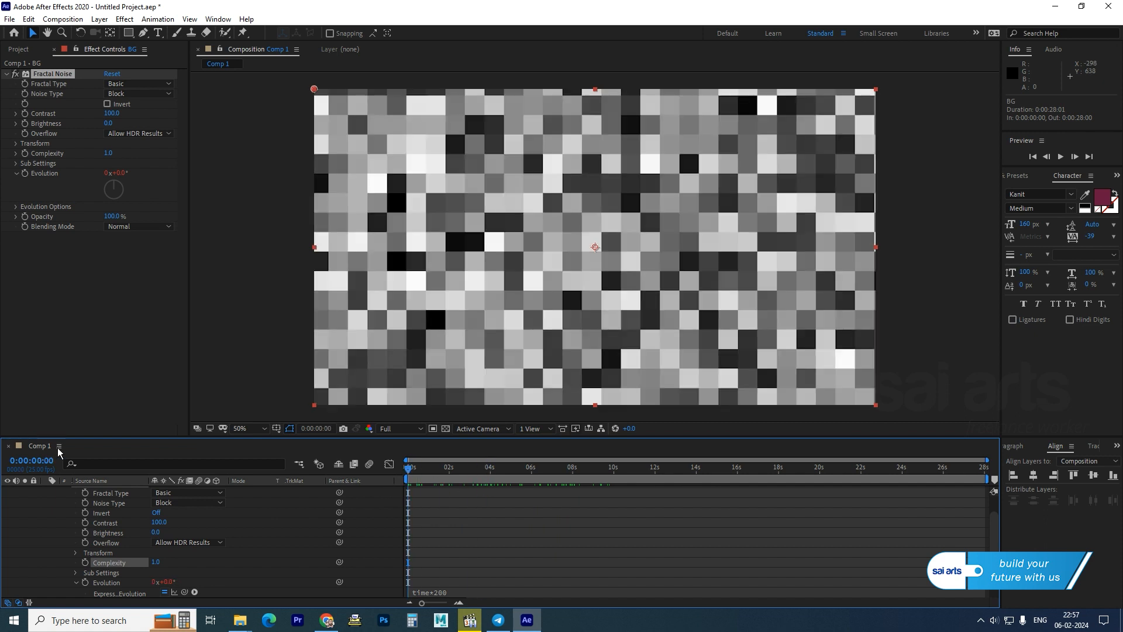
scroll(75, 529, up, 3)
click(46, 493)
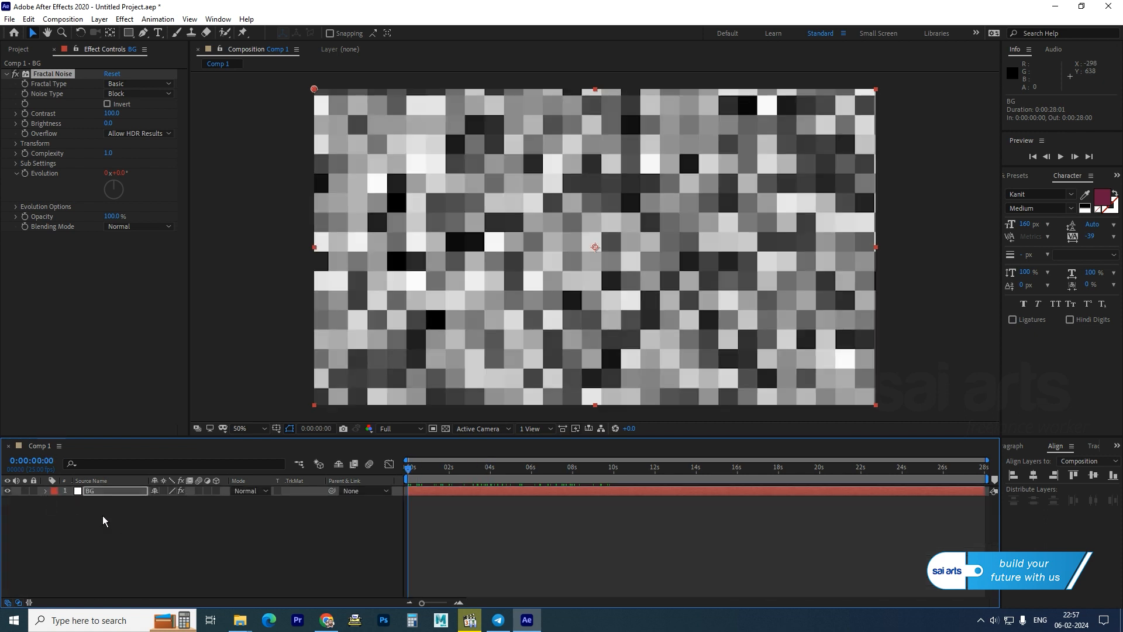
Step: Create a second white 1920 x 1080 px solid layer named color above BG
right_click(103, 514)
mouse_move(138, 387)
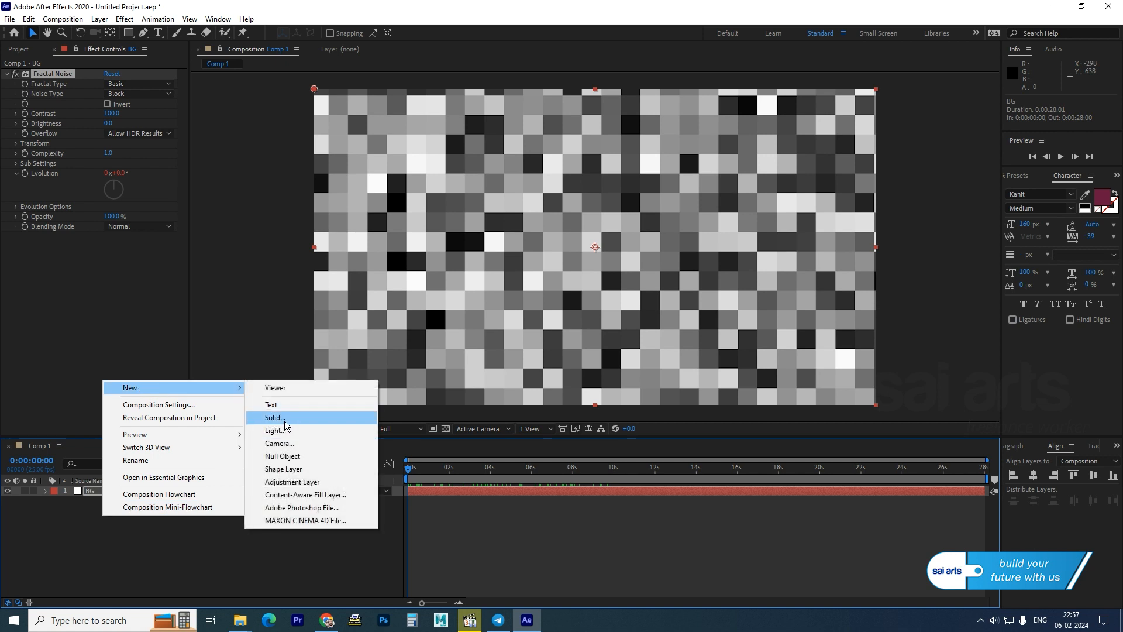
click(284, 418)
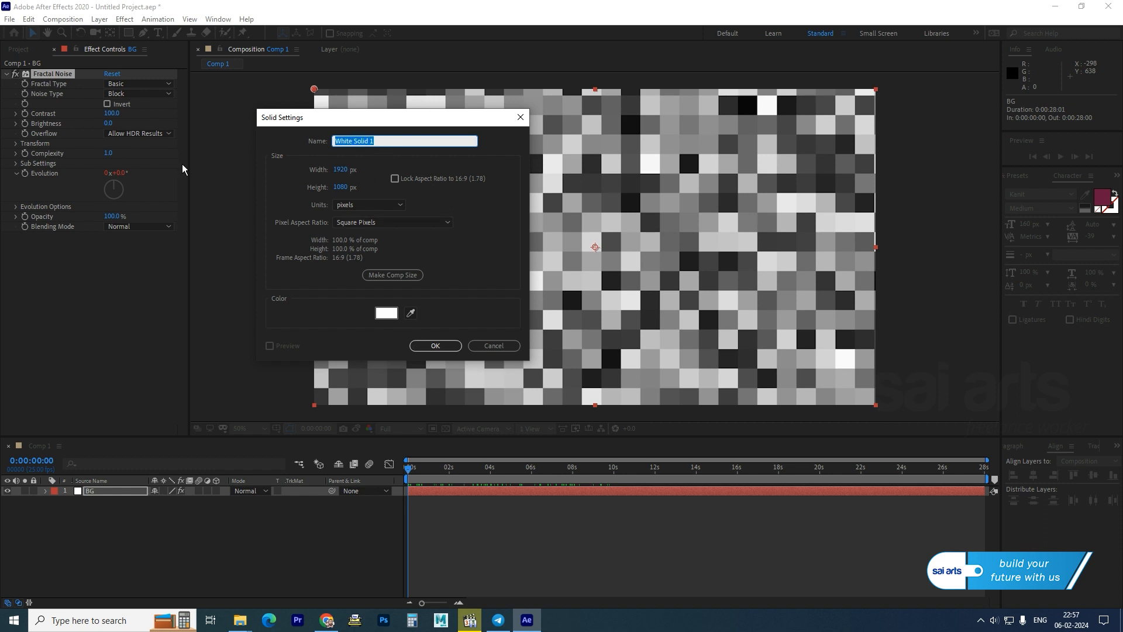
text(color)
click(434, 345)
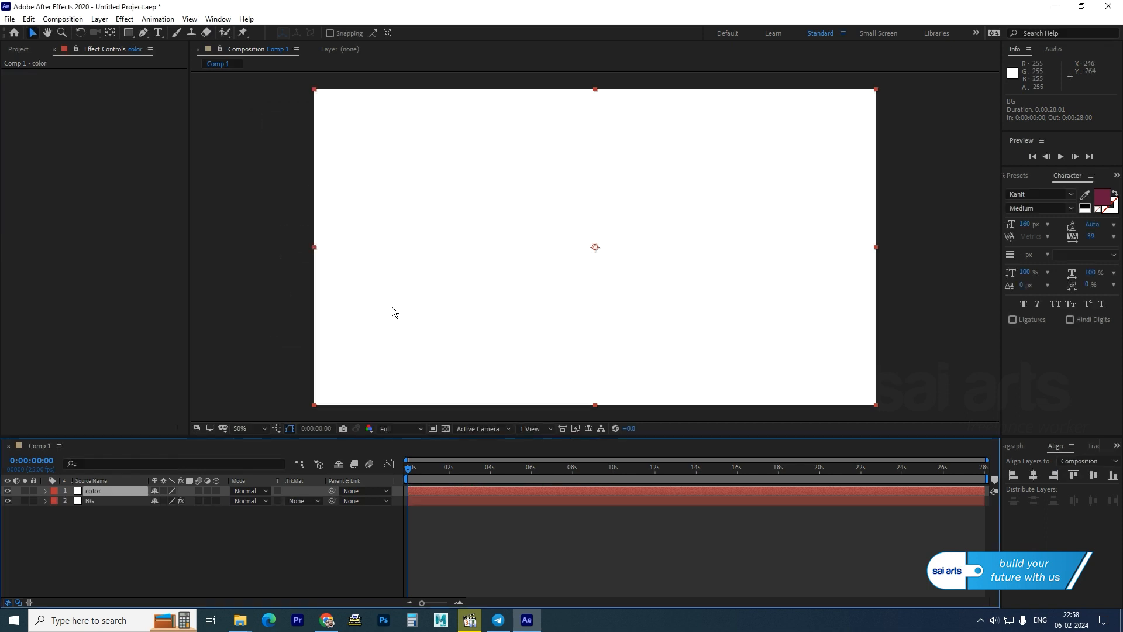
Step: Add a Gradient Overlay style to the color layer and set the gradient's starting stop to red FF0000
right_click(93, 491)
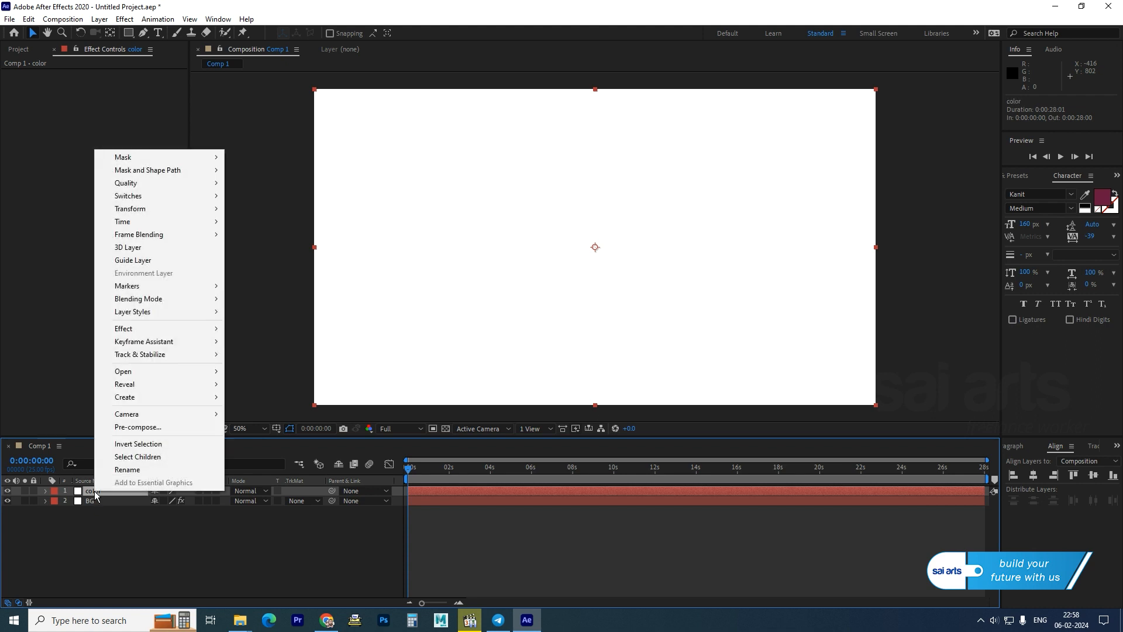
mouse_move(152, 312)
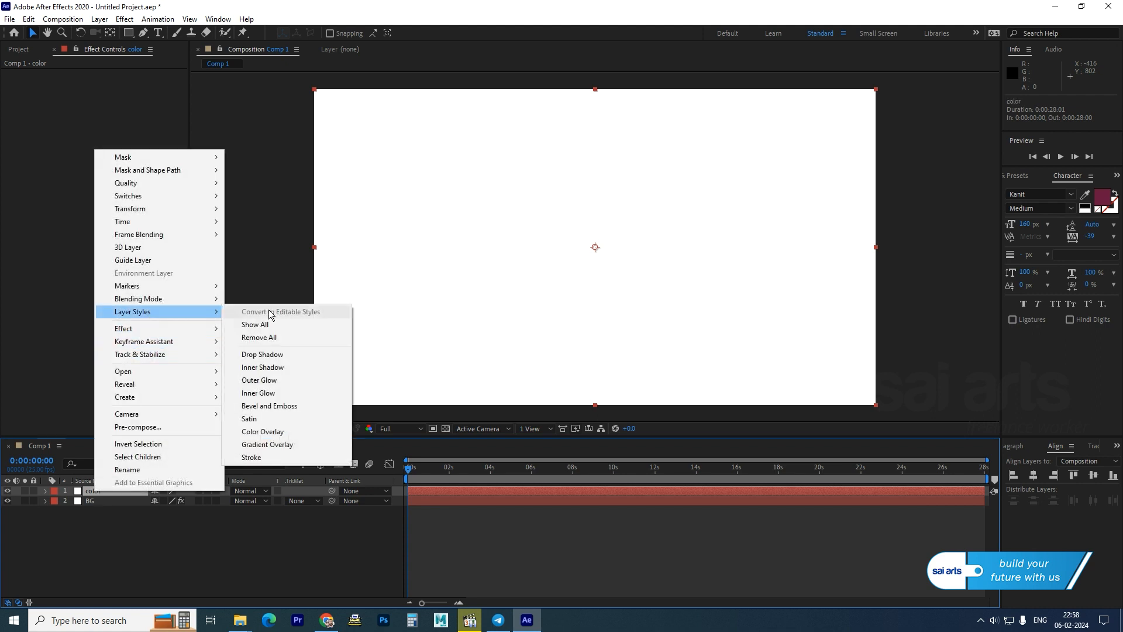
click(289, 448)
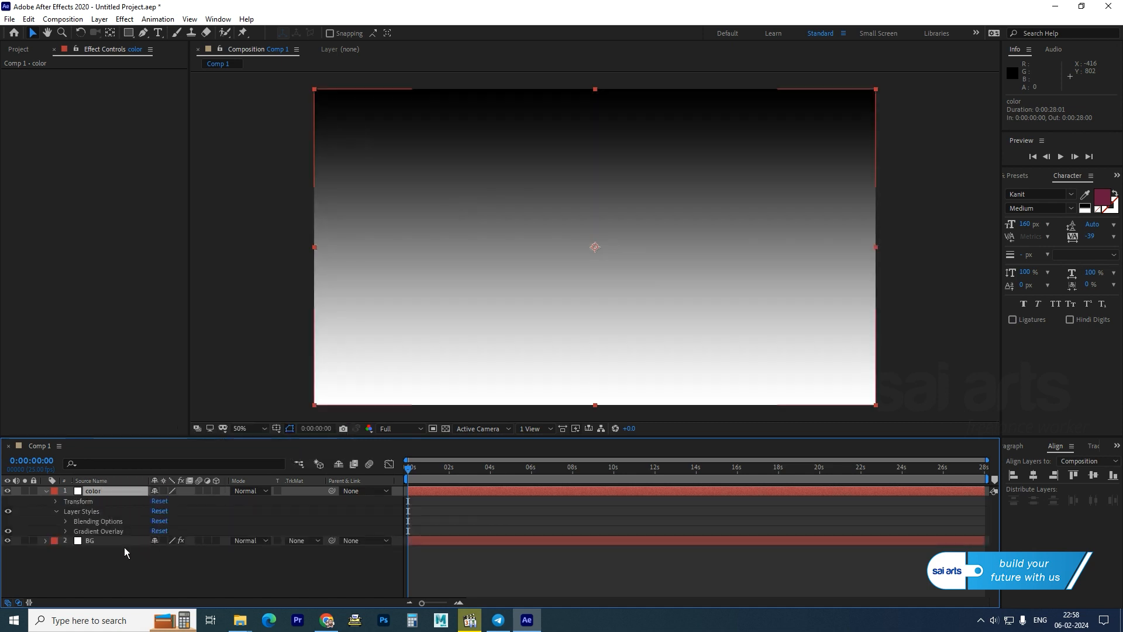
click(65, 531)
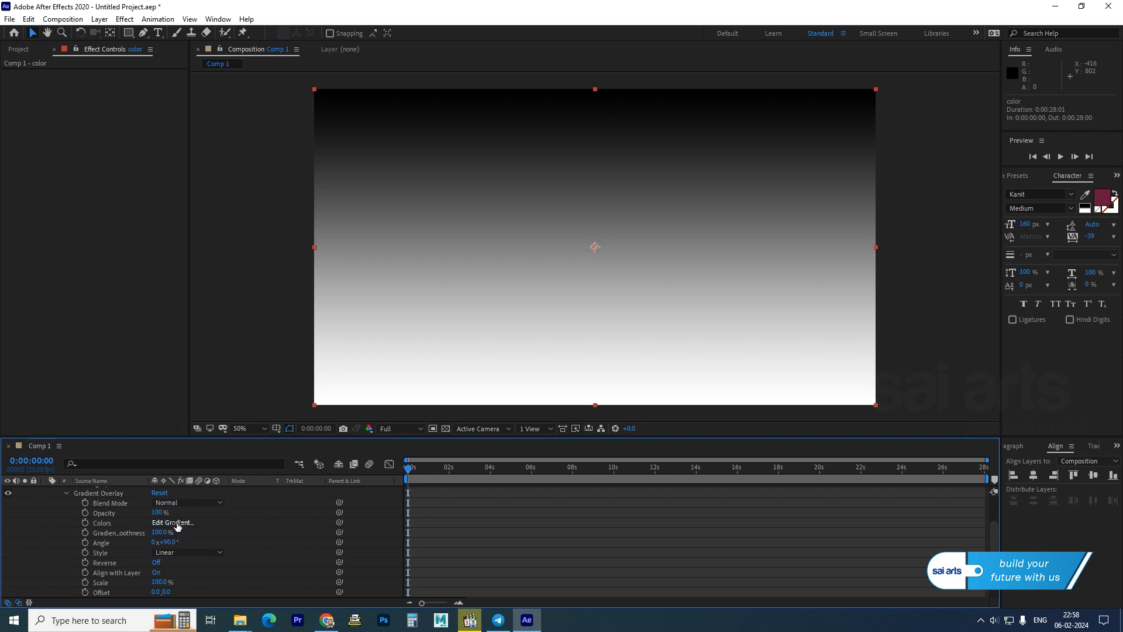
click(176, 522)
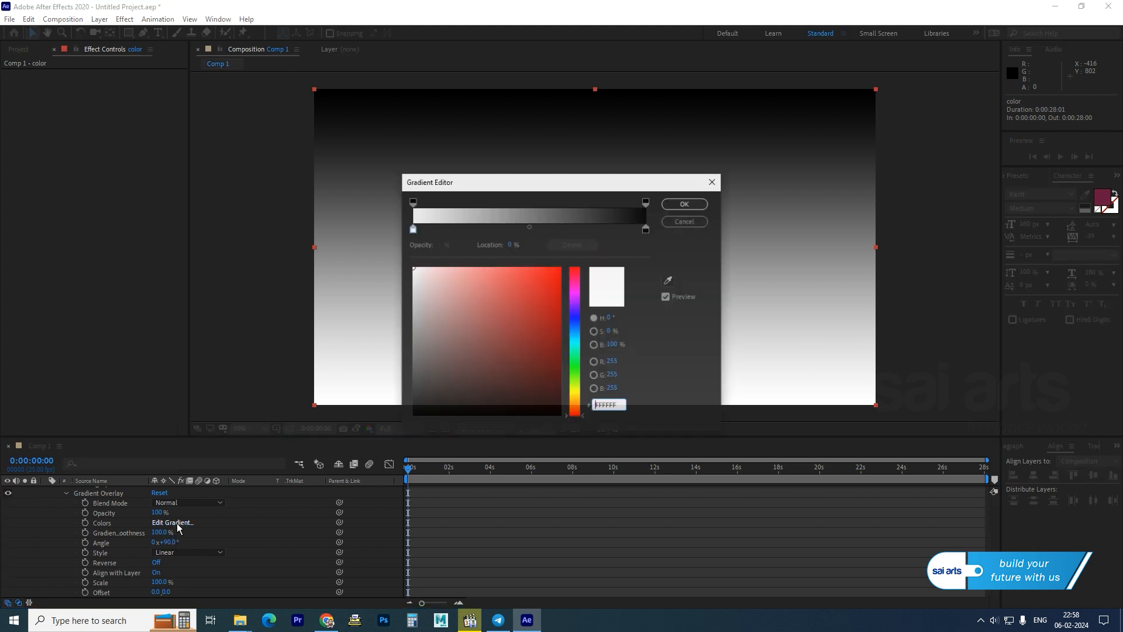
click(411, 229)
drag(487, 296, 562, 267)
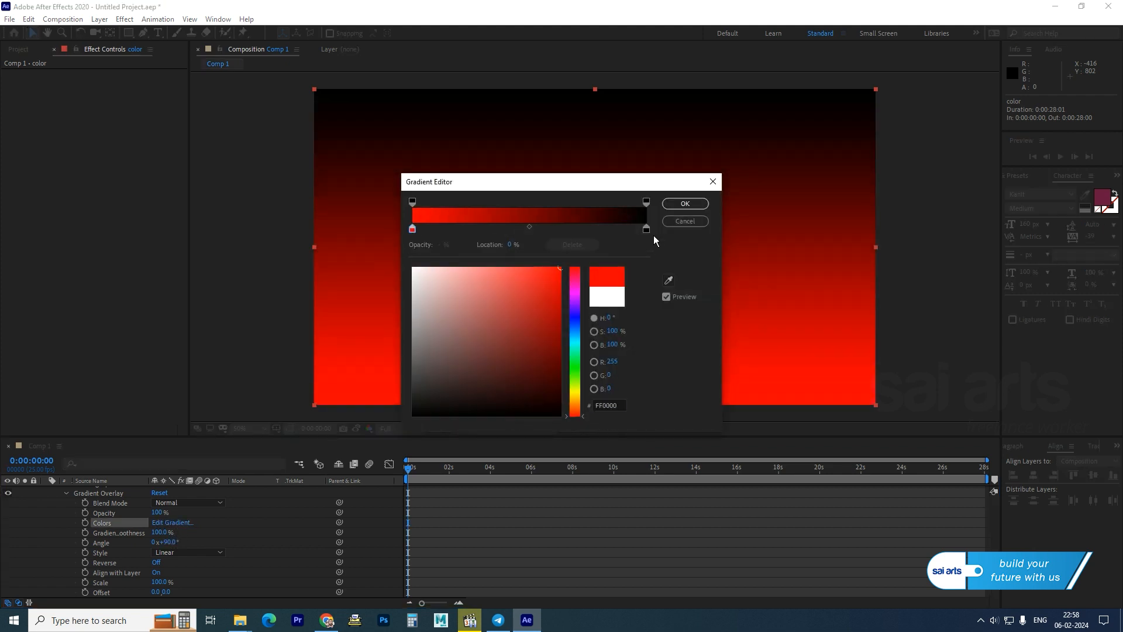
Step: Add gradient stops in purple C600FF at 12%, blue 000CFF at 25.7% and cyan 00FFFC at 41.2%
click(441, 229)
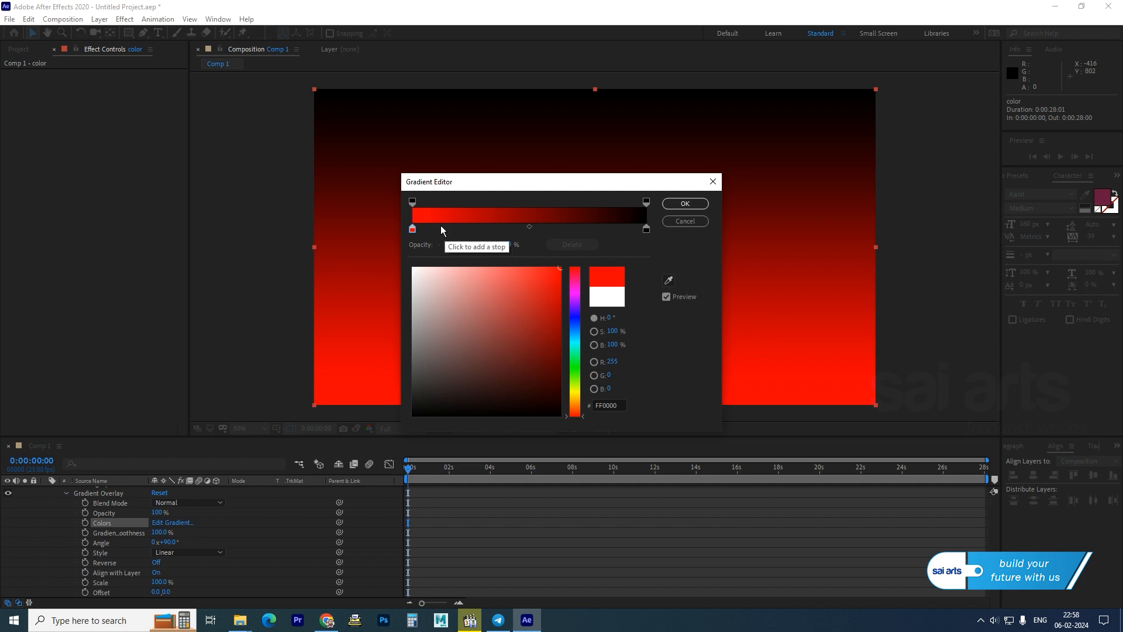
click(576, 299)
click(472, 230)
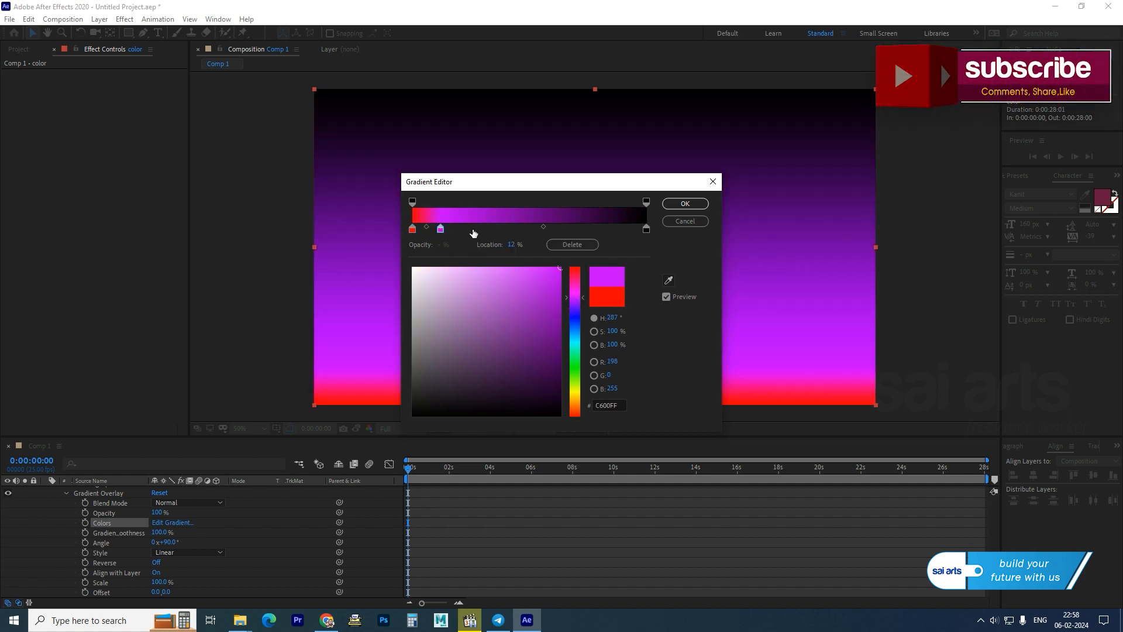
click(575, 318)
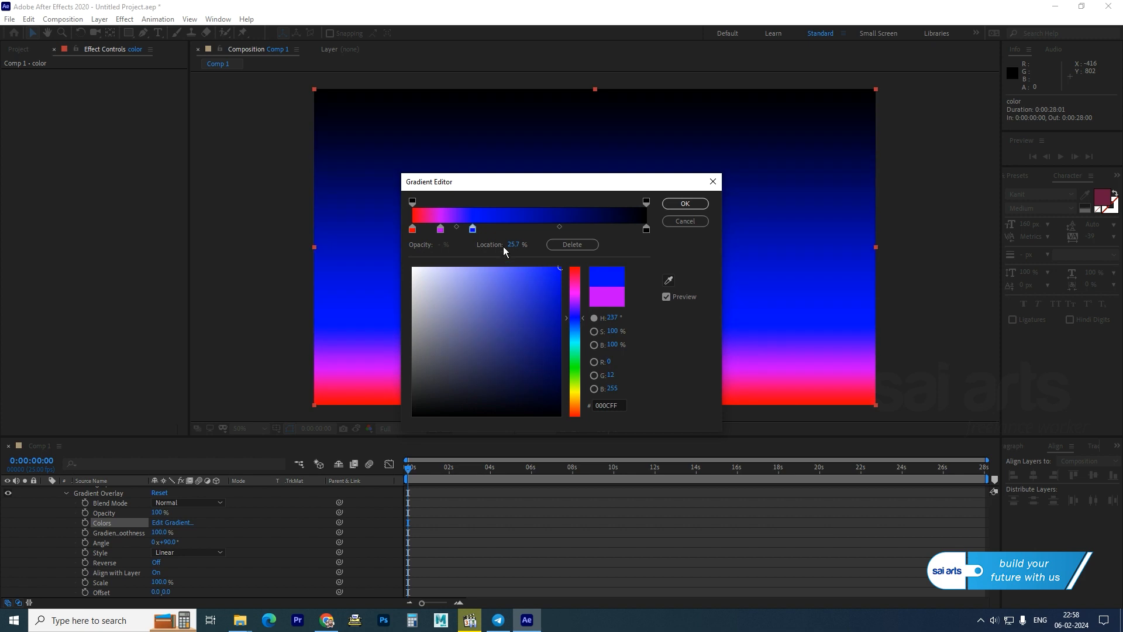
click(509, 229)
click(576, 342)
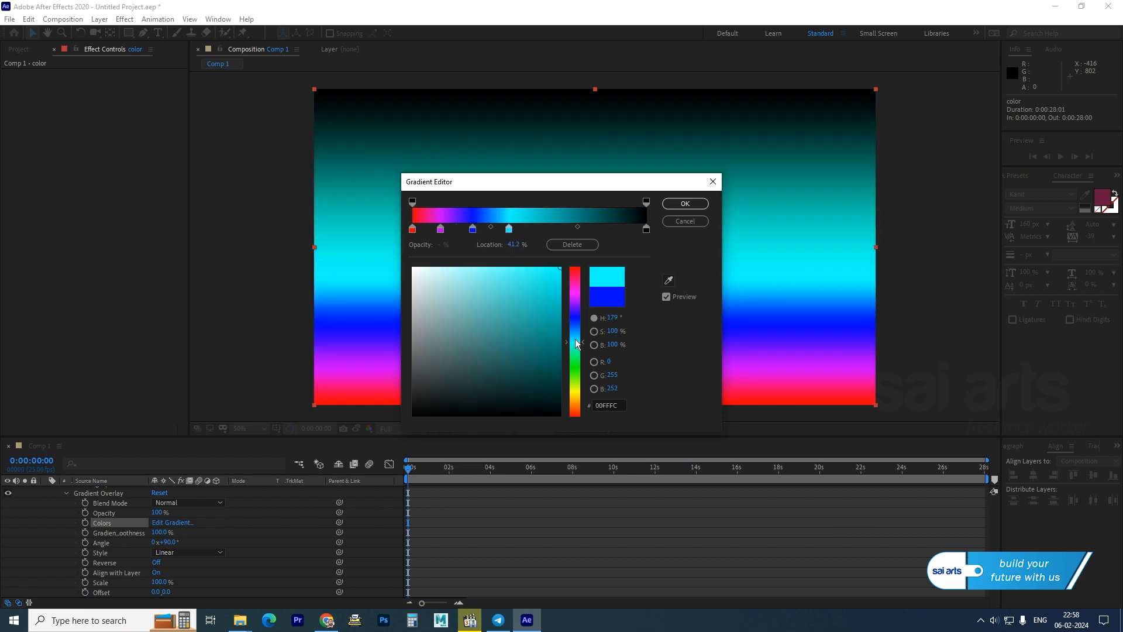
Step: Add gradient stops in green 18FF00 at 58.5%, yellow FCFF00 at 76.2% and orange at 92%
click(550, 229)
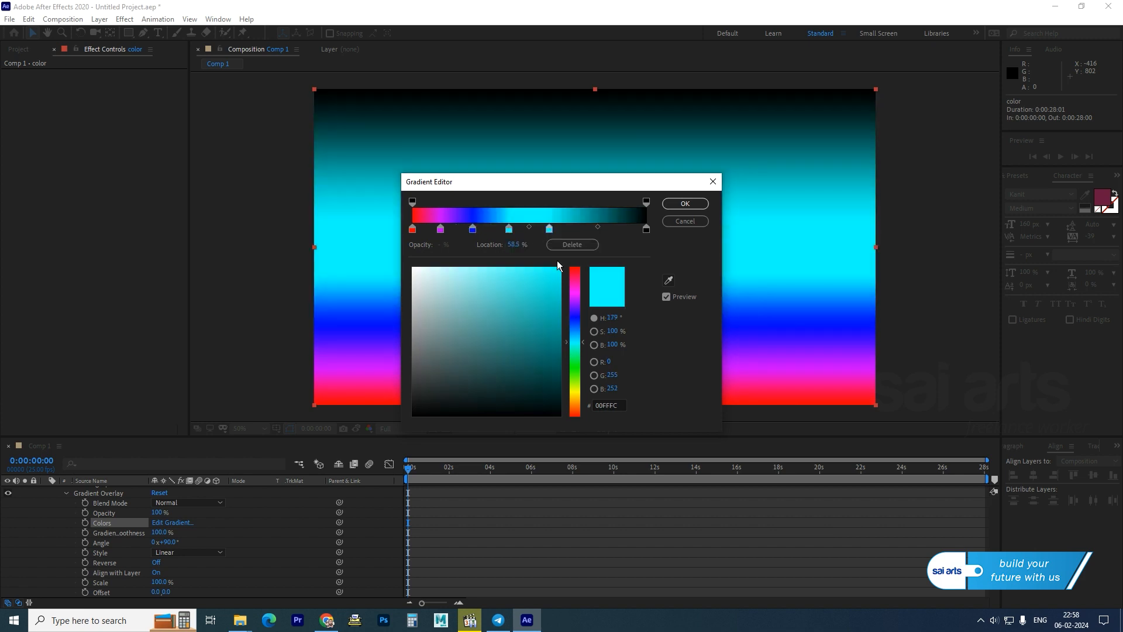
click(576, 369)
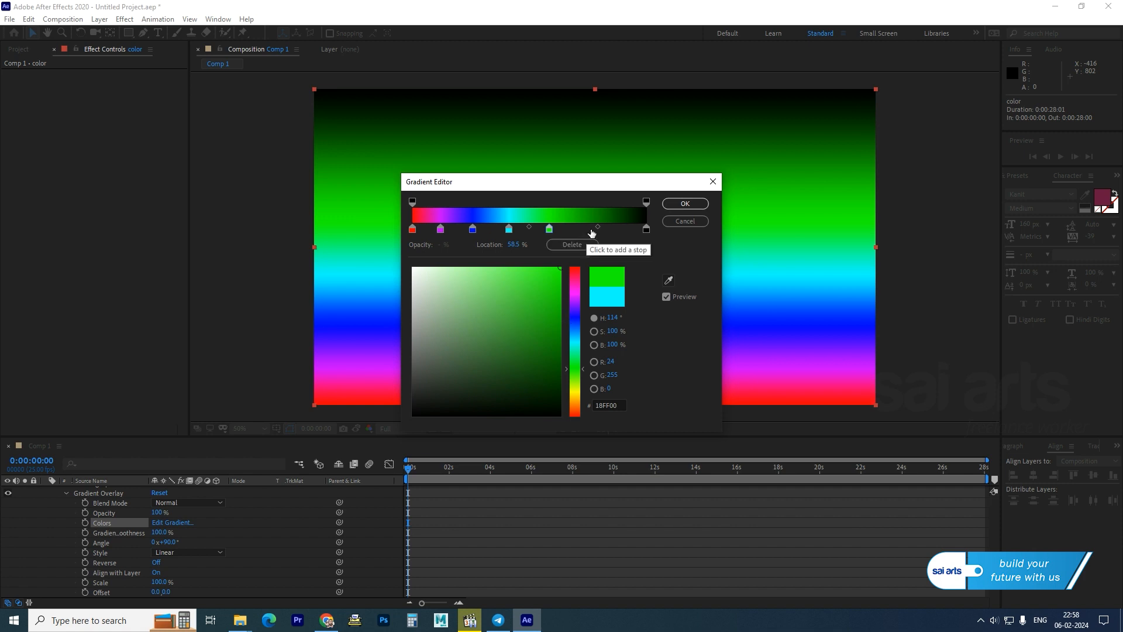
click(591, 229)
click(575, 391)
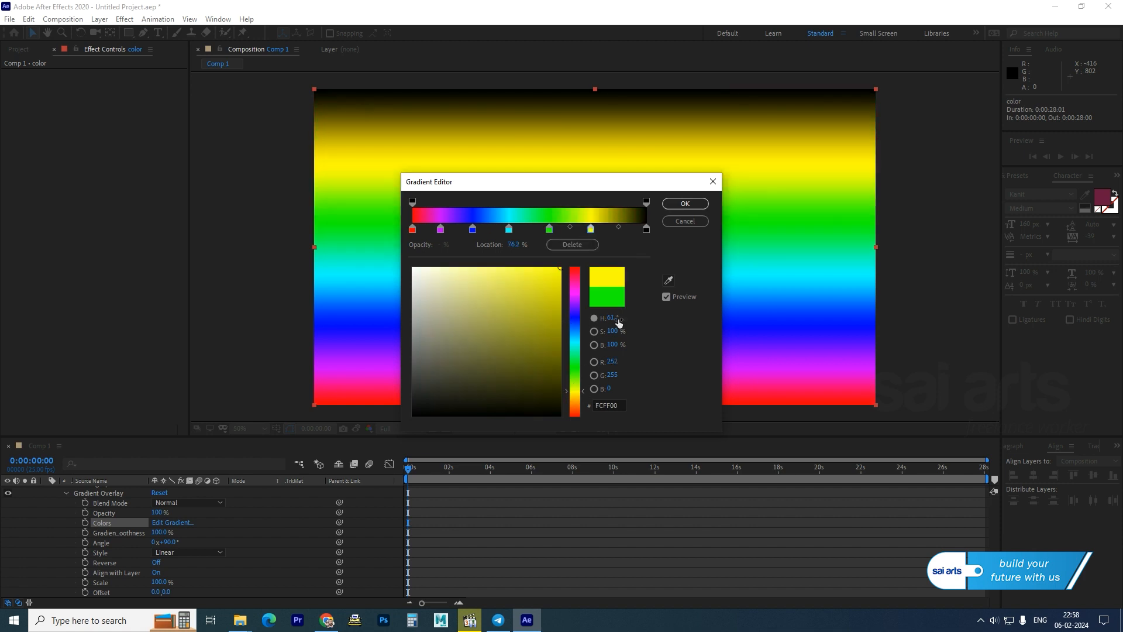
click(628, 229)
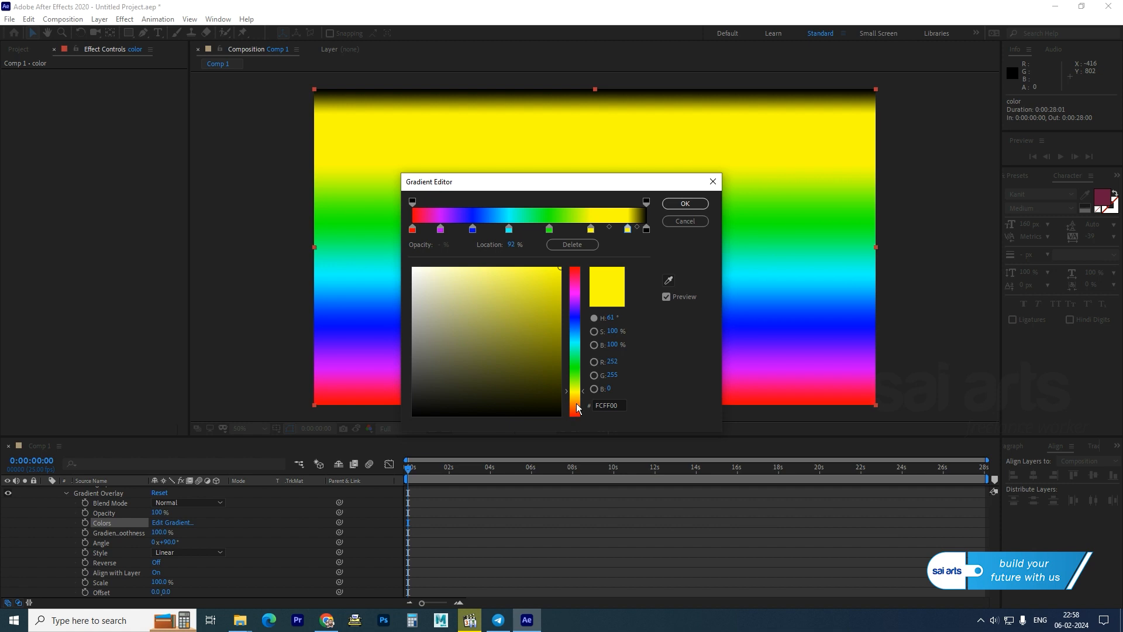
click(576, 404)
Step: Set the gradient's end stop at 100% to red FF0000 and accept the gradient
click(646, 230)
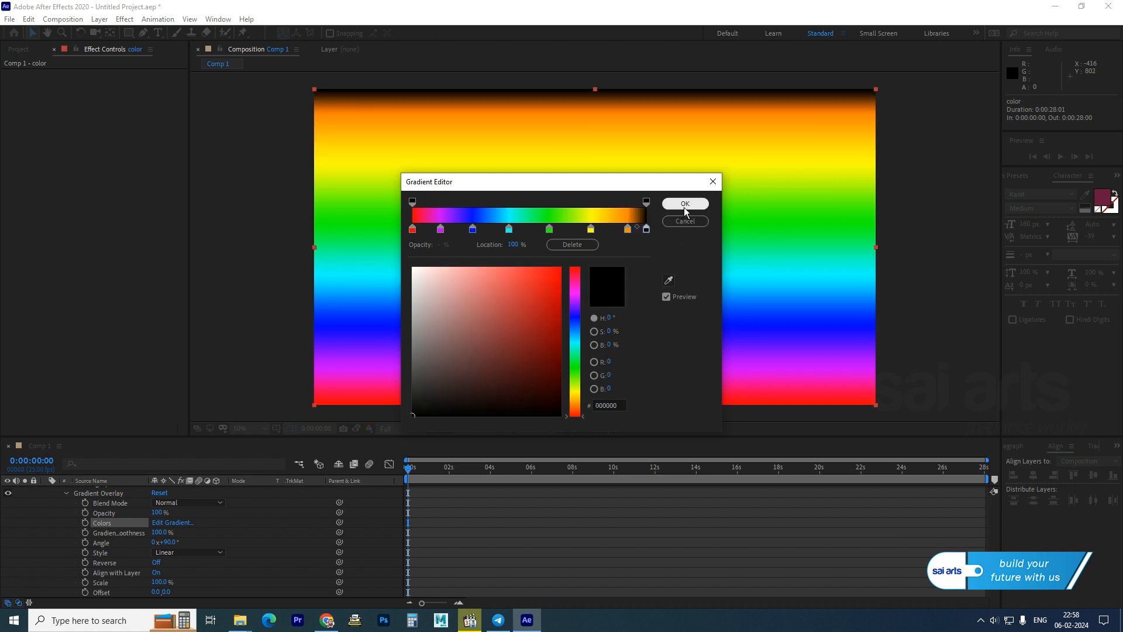
drag(534, 343, 575, 246)
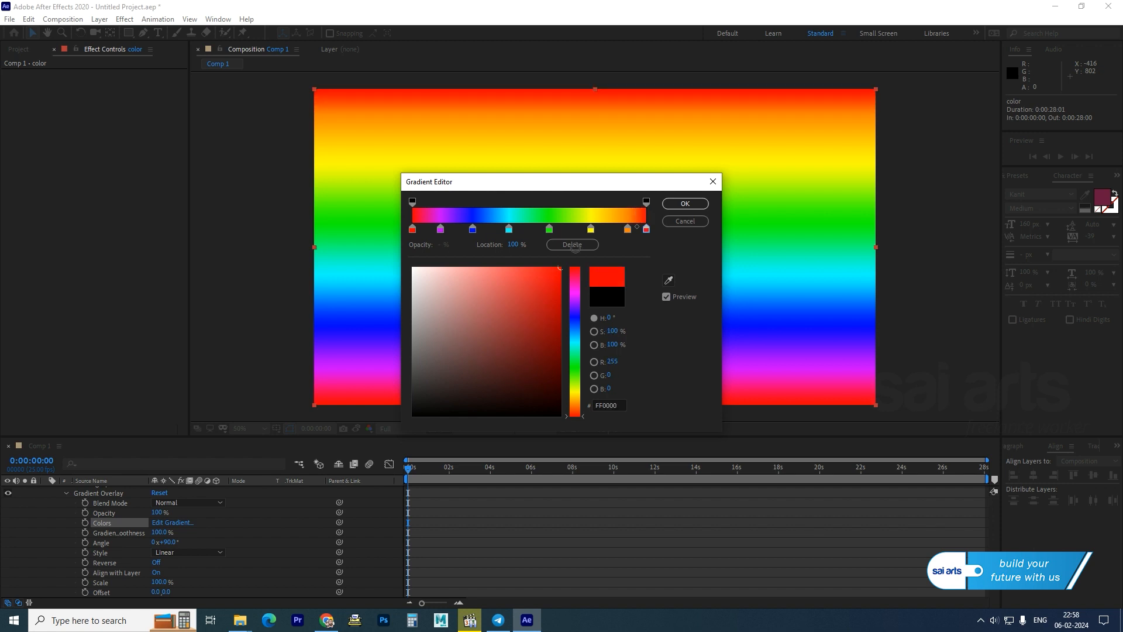
click(684, 204)
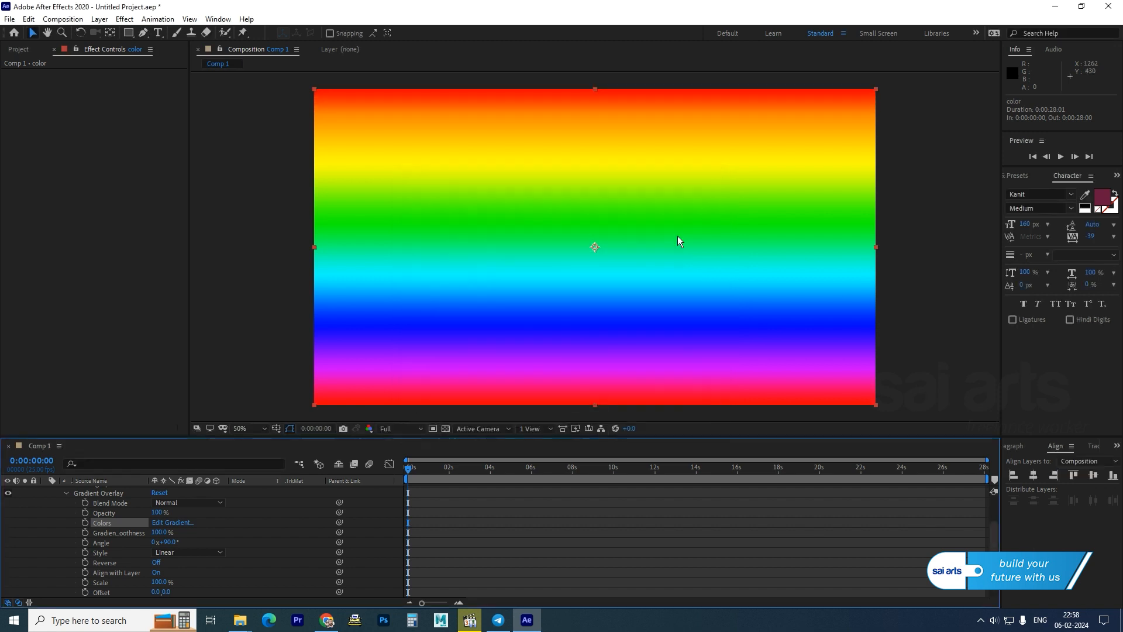
Step: Set the Gradient Overlay angle to 50° and collapse the color layer's properties
click(168, 542)
text(50)
key(Return)
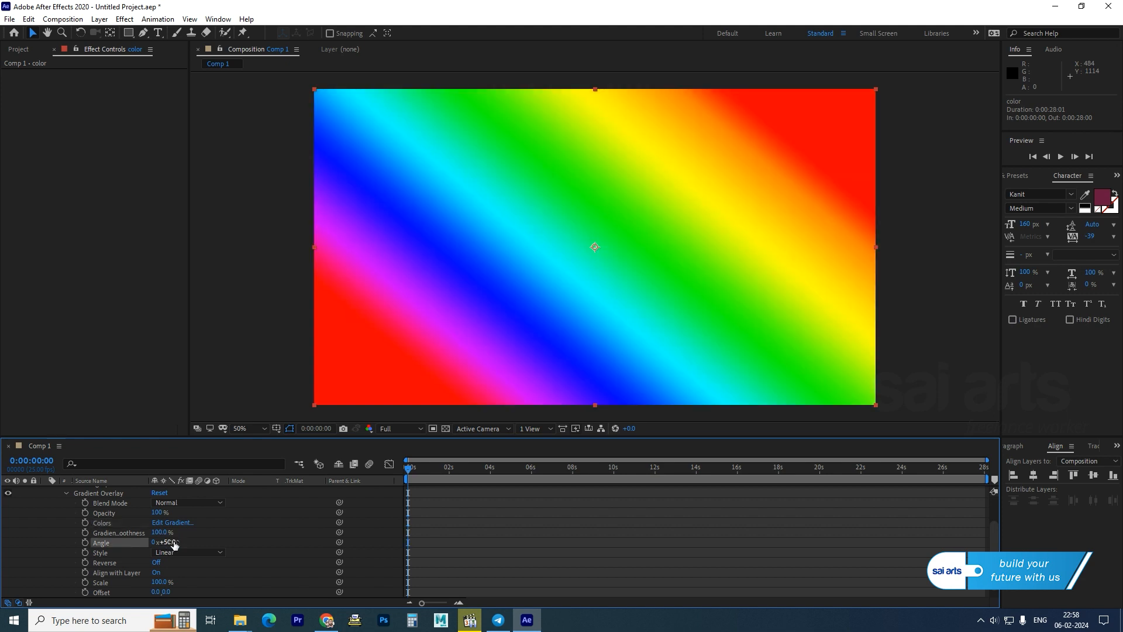
scroll(47, 507, up, 2)
click(45, 491)
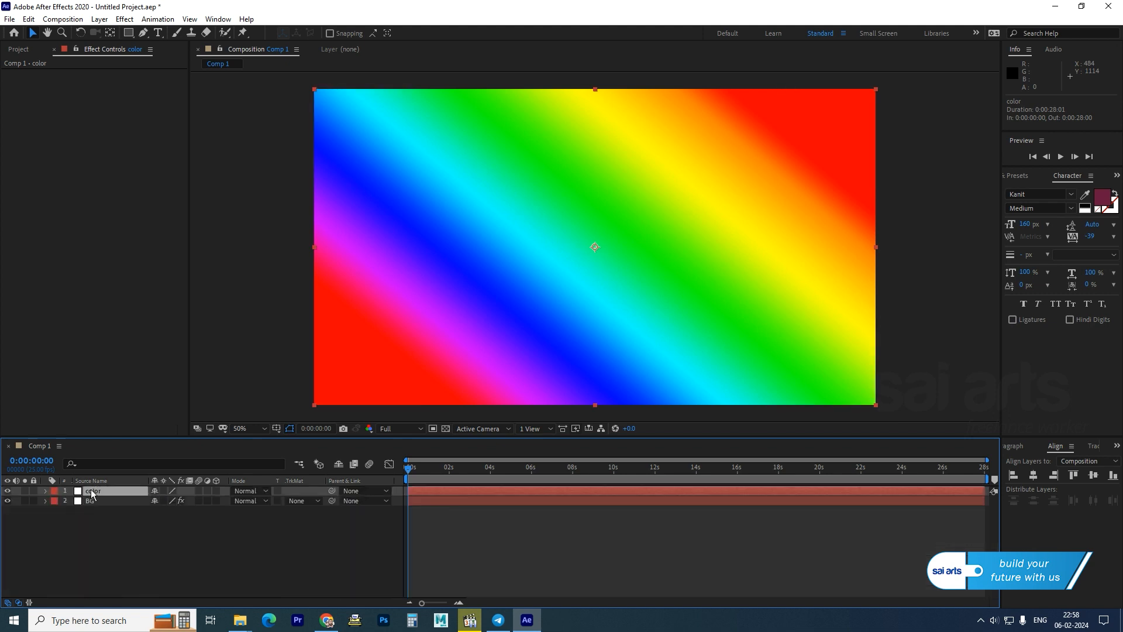
Step: Pre-compose the color layer as color gradient, moving all attributes into the new composition
right_click(96, 491)
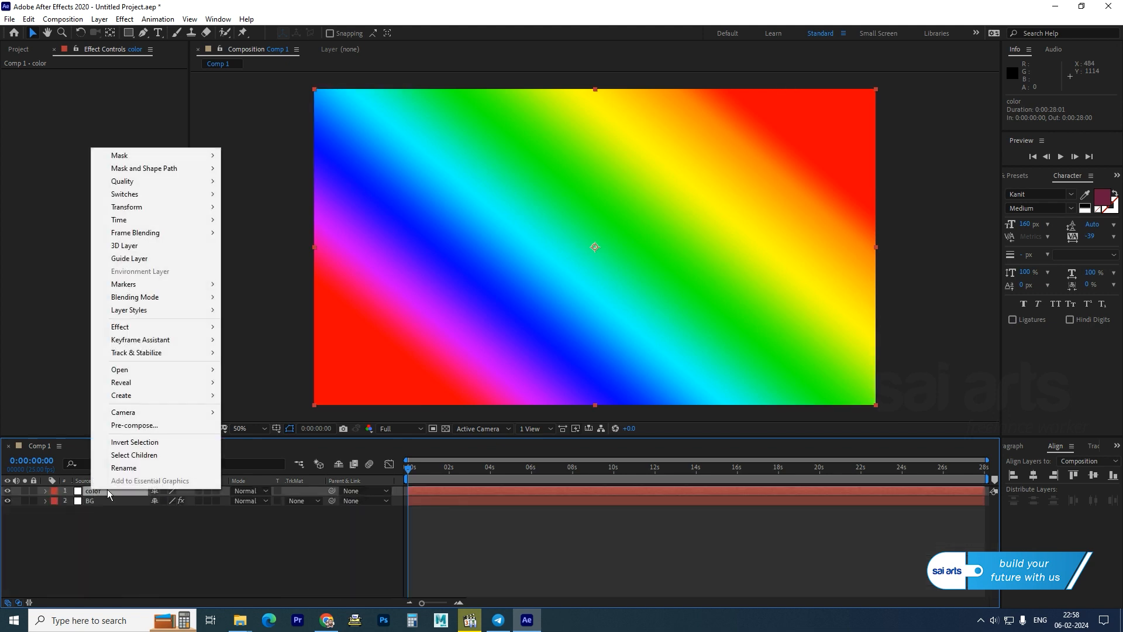
click(141, 426)
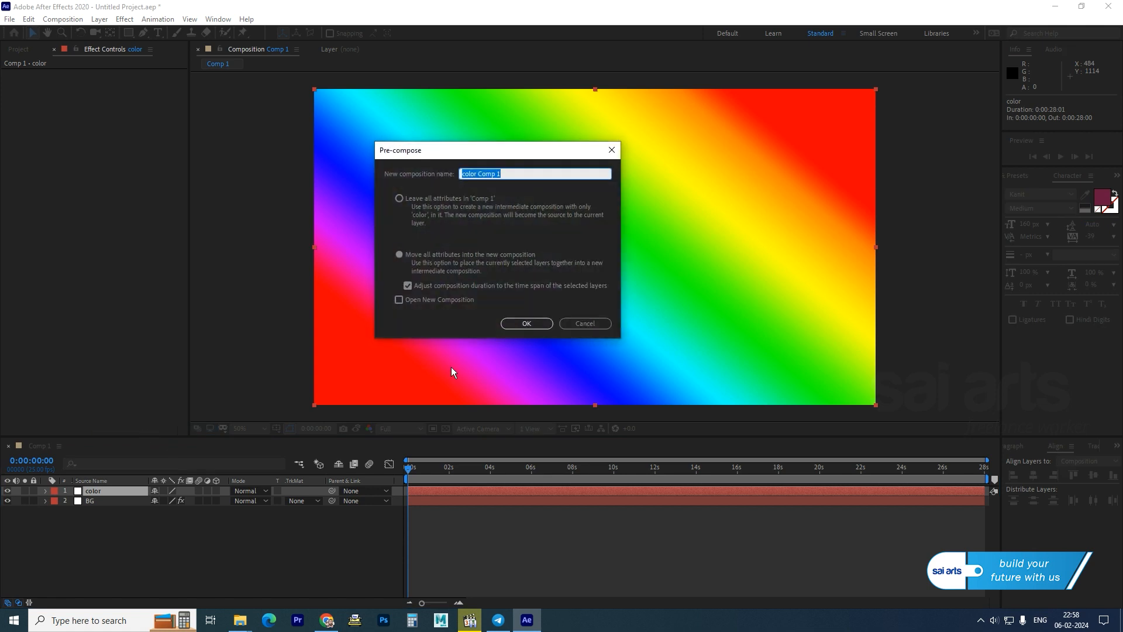
drag(518, 169, 478, 187)
text(gradient)
click(400, 255)
click(516, 322)
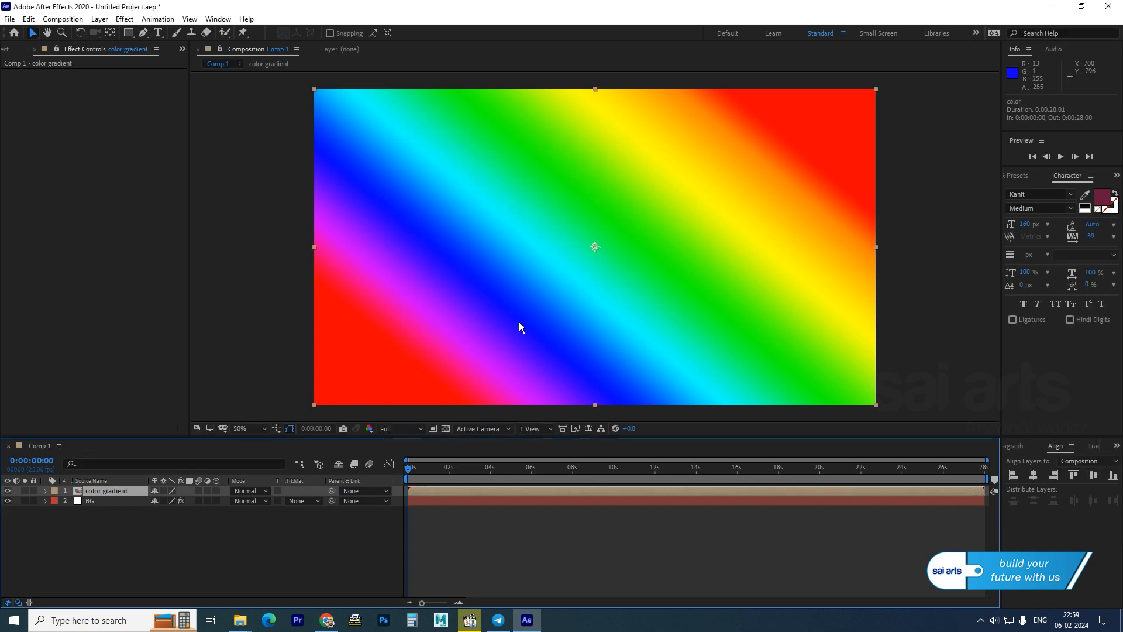
Step: Set the color gradient layer's blending mode to Overlay and invert the Fractal Noise on BG
click(247, 493)
click(303, 316)
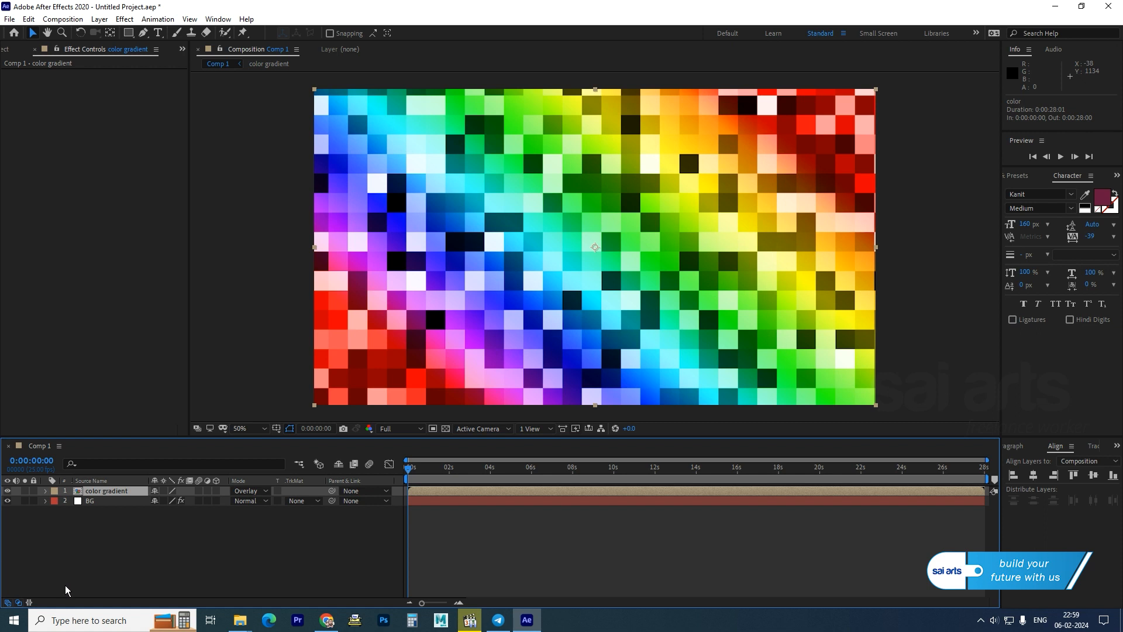
click(91, 502)
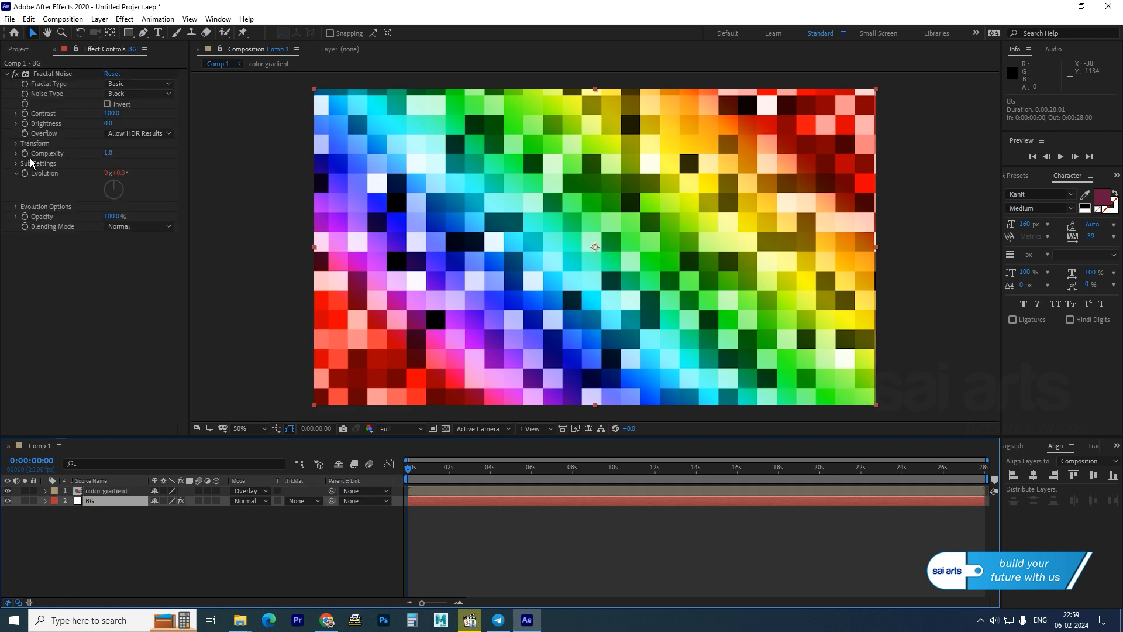
click(104, 104)
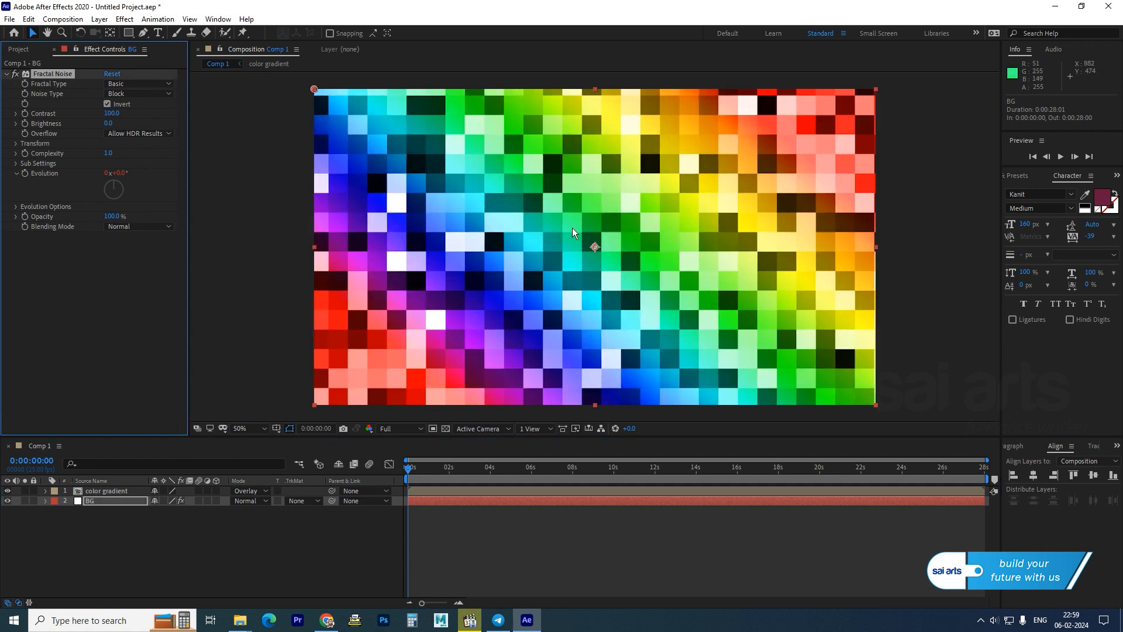
Step: Create a white 1920 x 1080 px solid layer named grid above color gradient
click(96, 504)
right_click(91, 539)
mouse_move(129, 412)
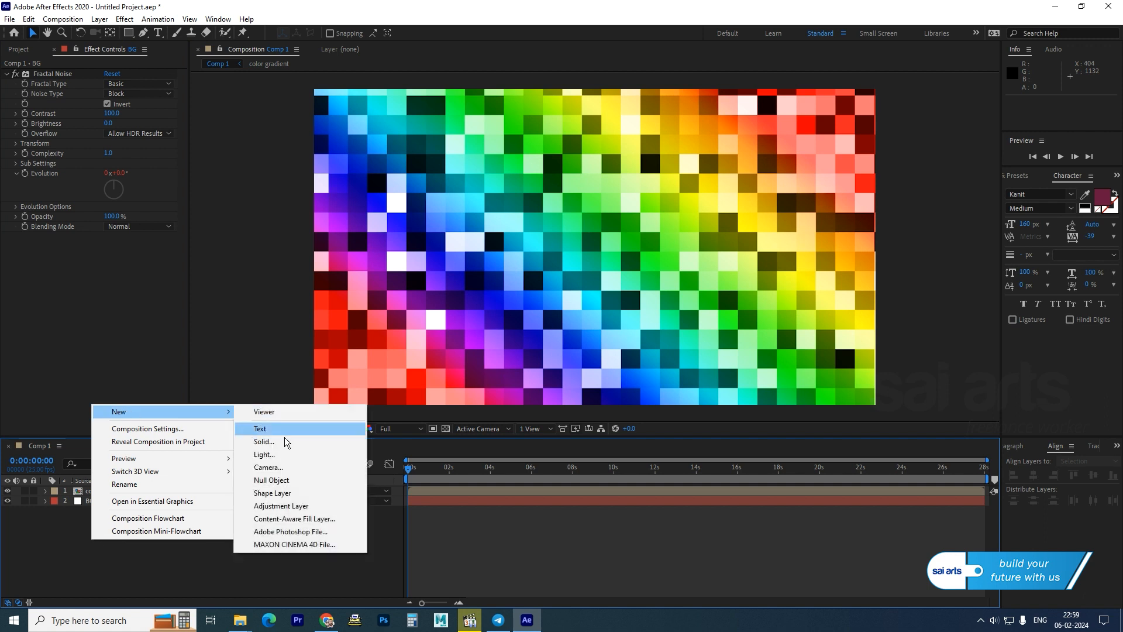
click(282, 443)
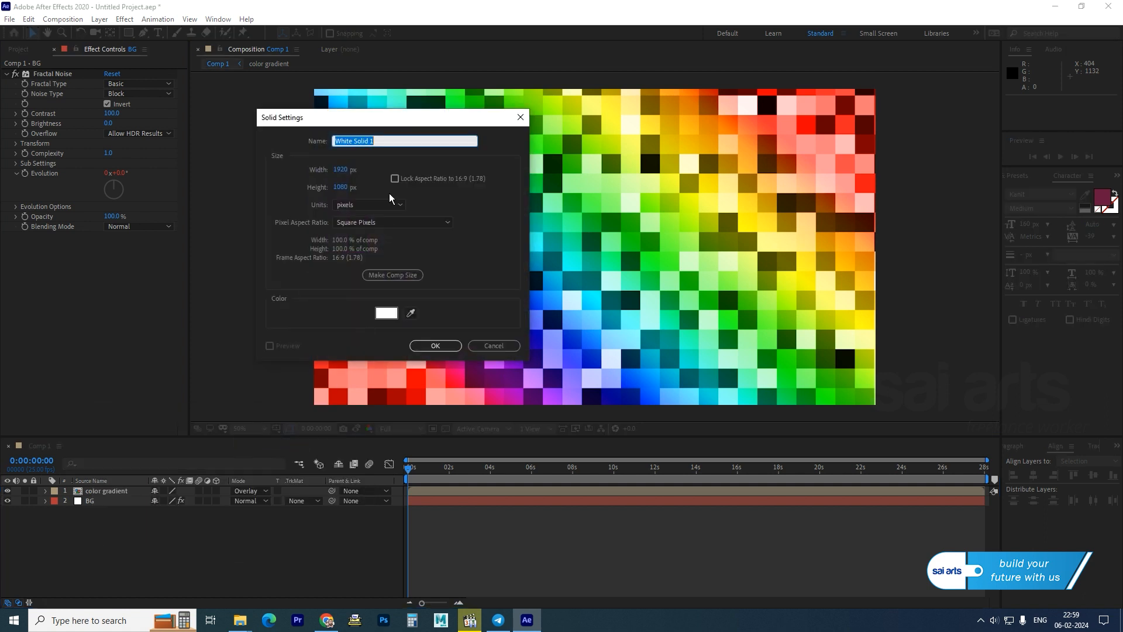
text(grid)
click(434, 344)
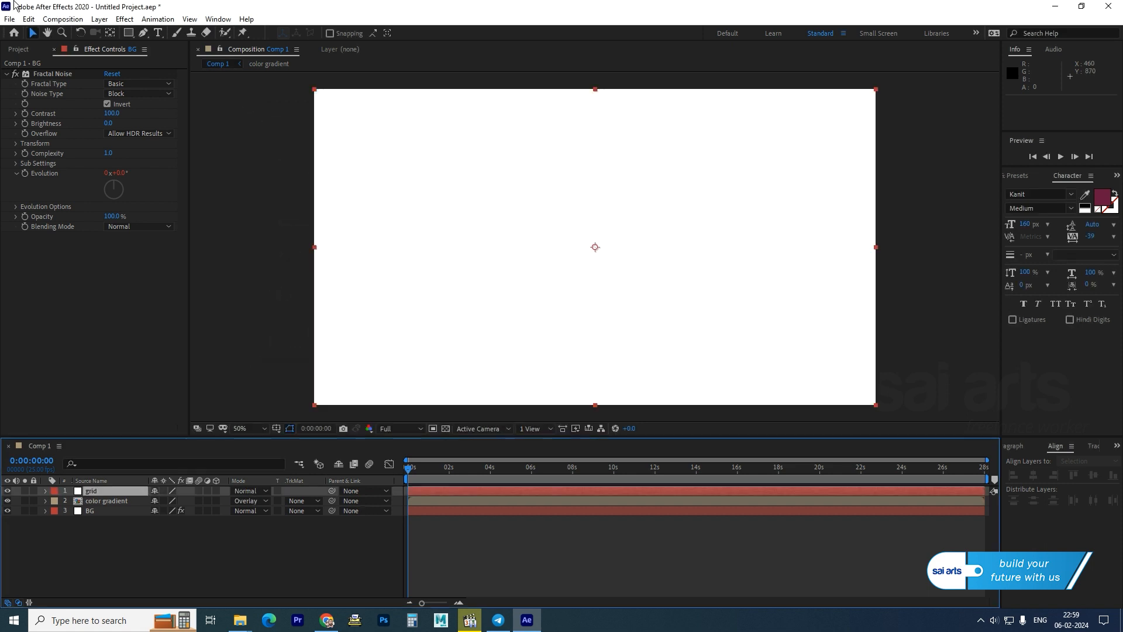
Step: Apply the Grid effect to the grid layer
right_click(105, 490)
mouse_move(161, 329)
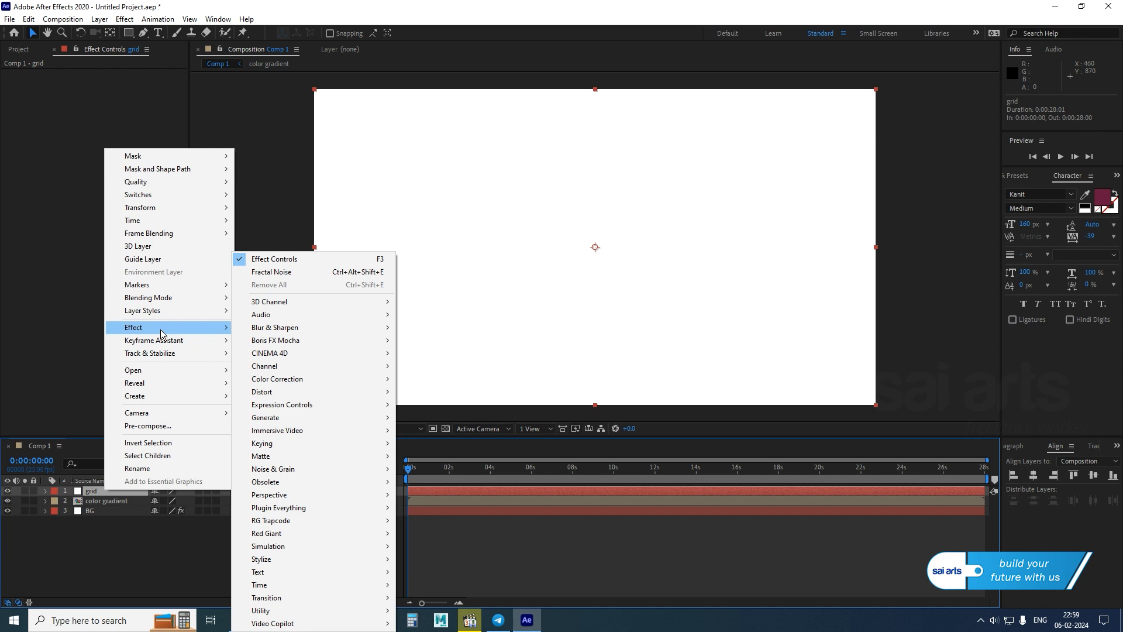
mouse_move(294, 395)
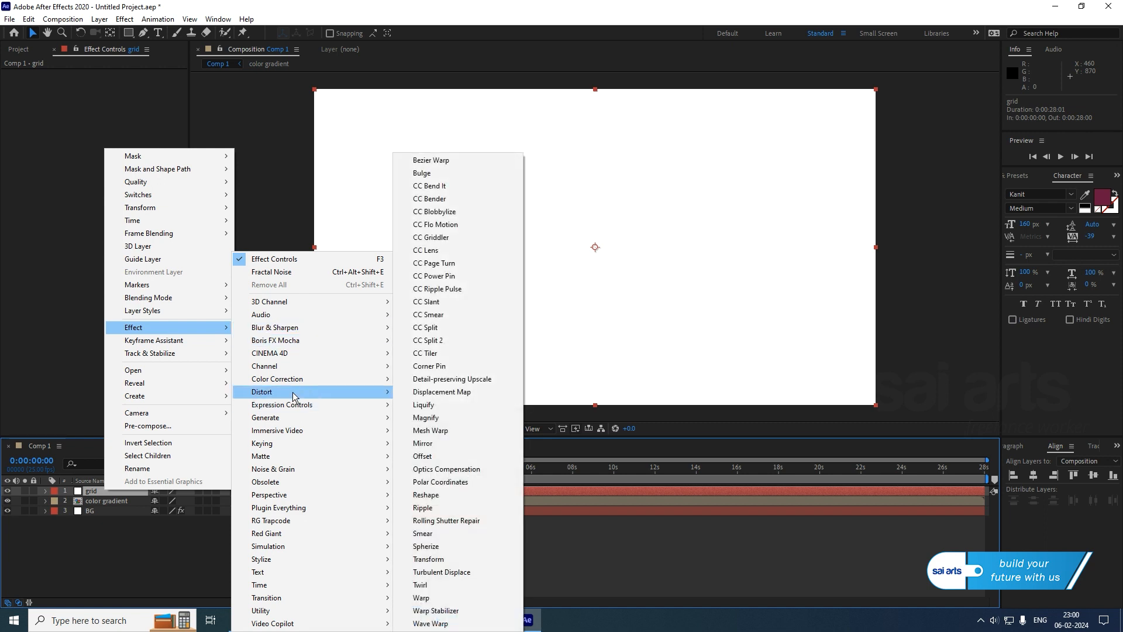
mouse_move(296, 417)
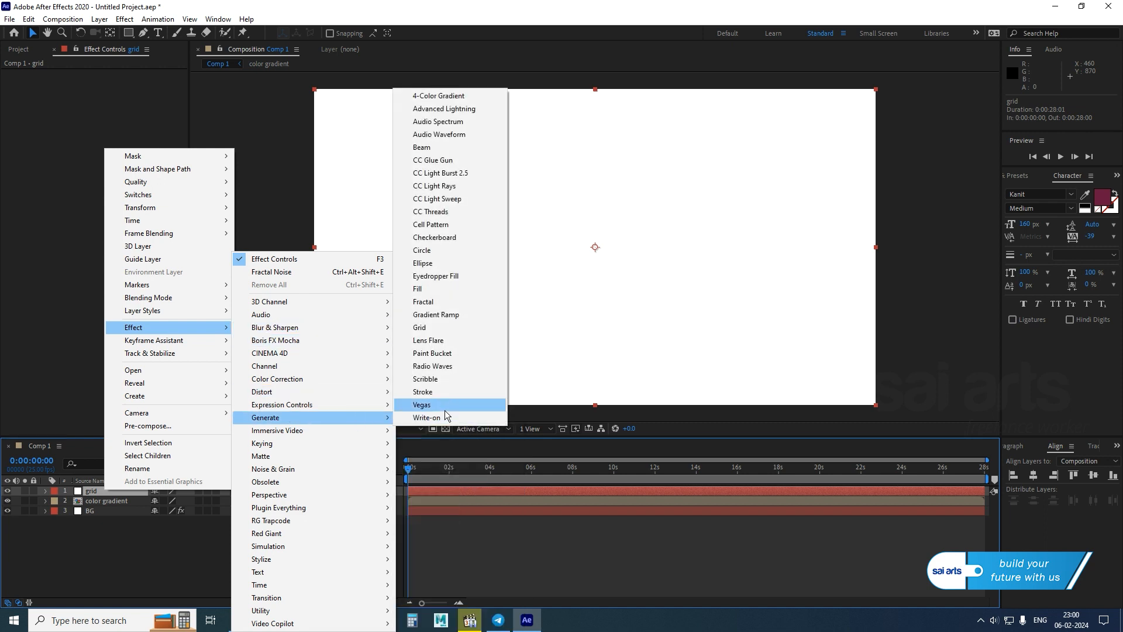
click(436, 326)
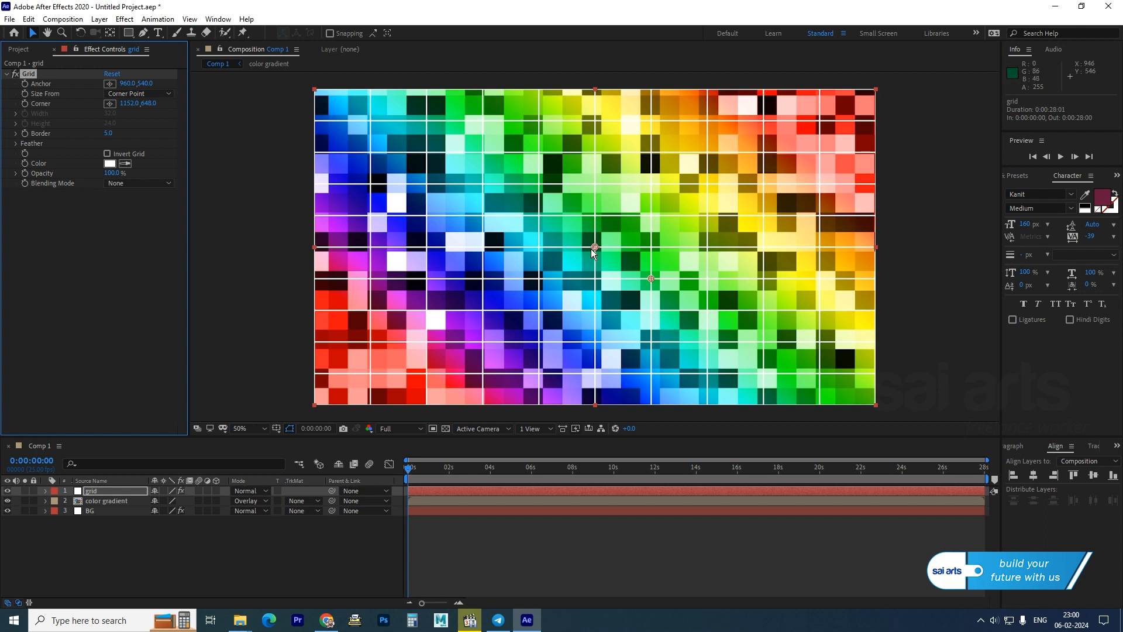
Step: Align the grid to the noise blocks by moving its anchor to 981.5, 555 and its corner to 1048.5, 623.5
drag(596, 248, 620, 264)
key(period)
key(period)
drag(820, 374, 701, 344)
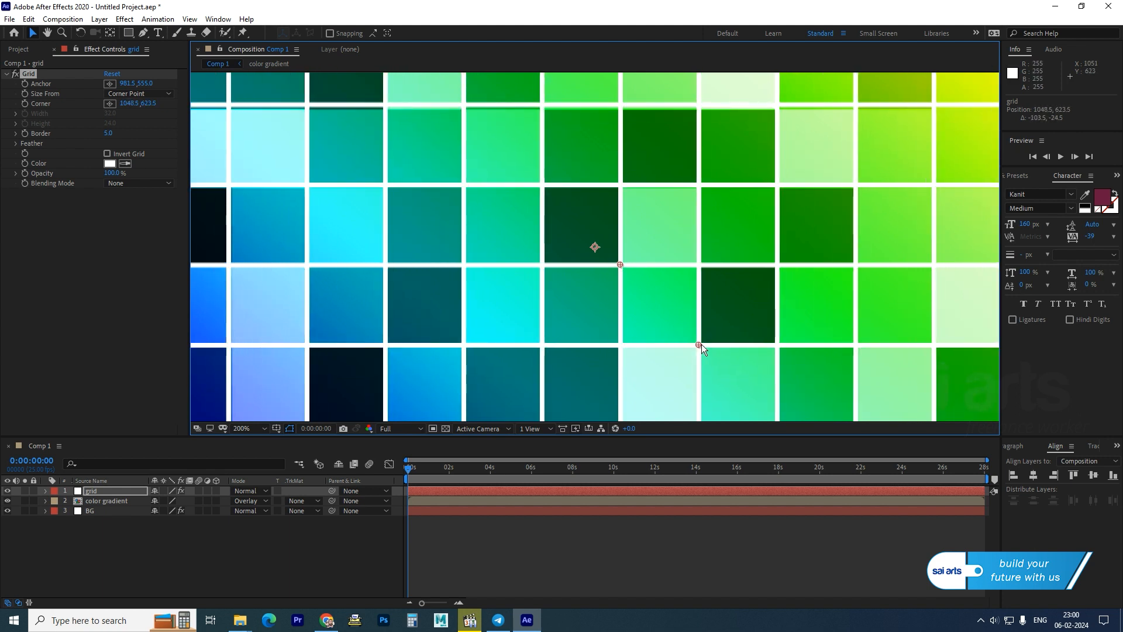
key(comma)
key(comma)
key(period)
key(period)
key(comma)
key(comma)
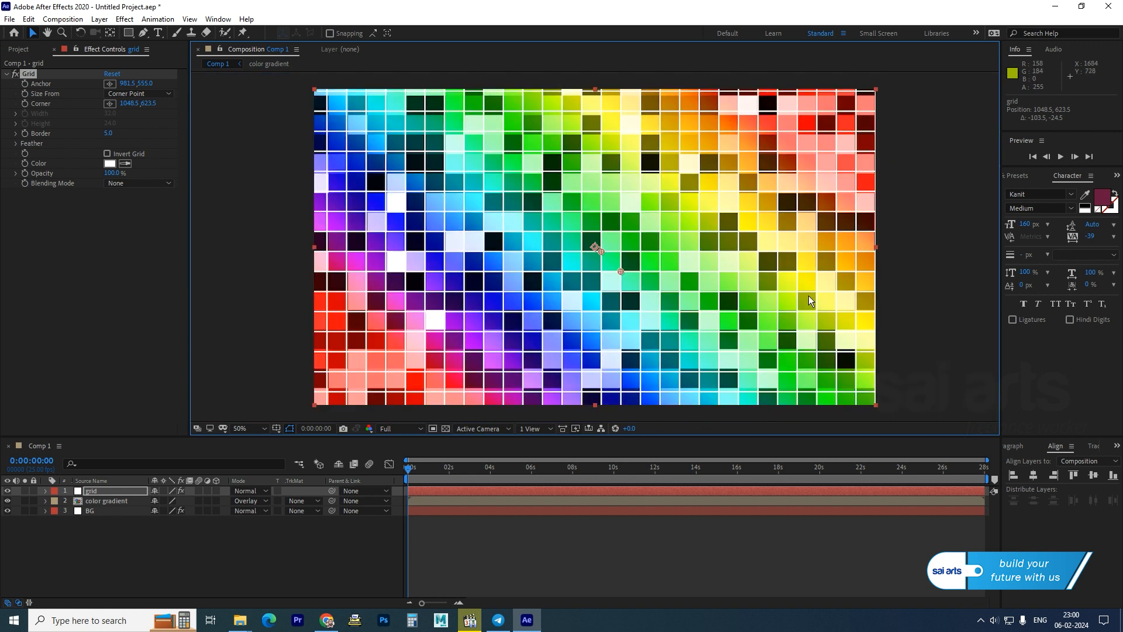
key(period)
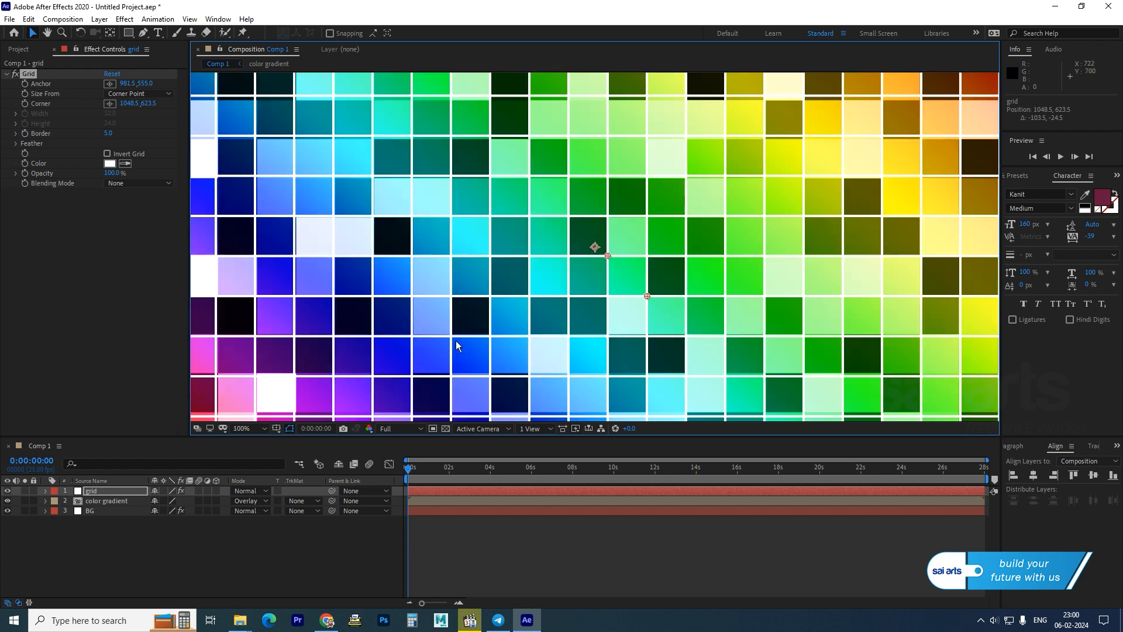
Step: Try sizing the grid with Width & Height Sliders, setting both width and height to 60
click(145, 95)
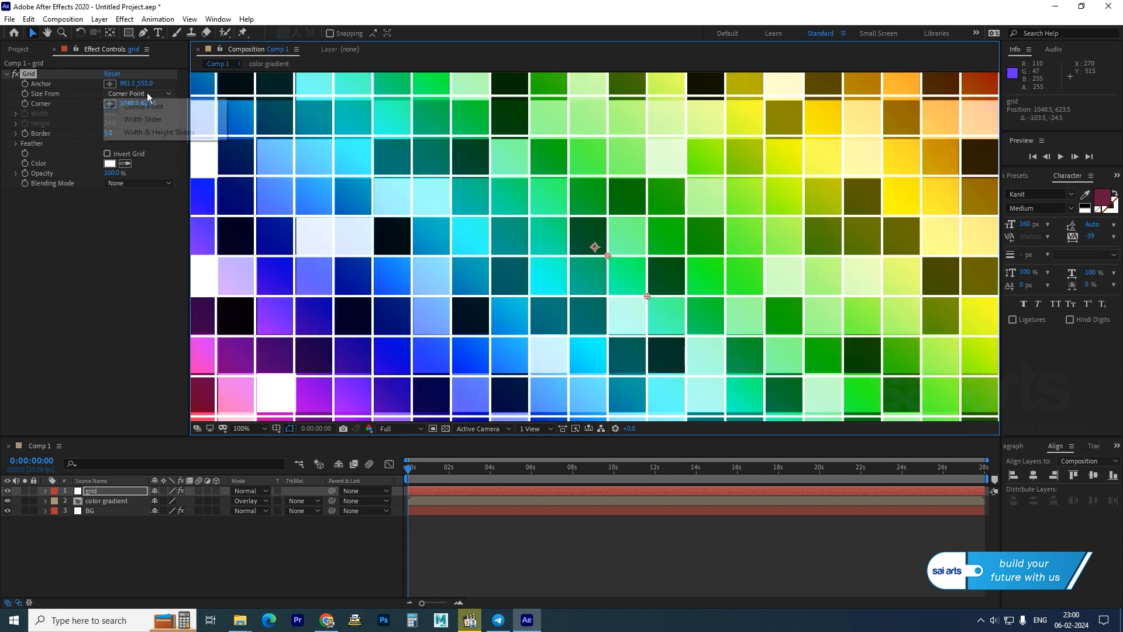
click(157, 132)
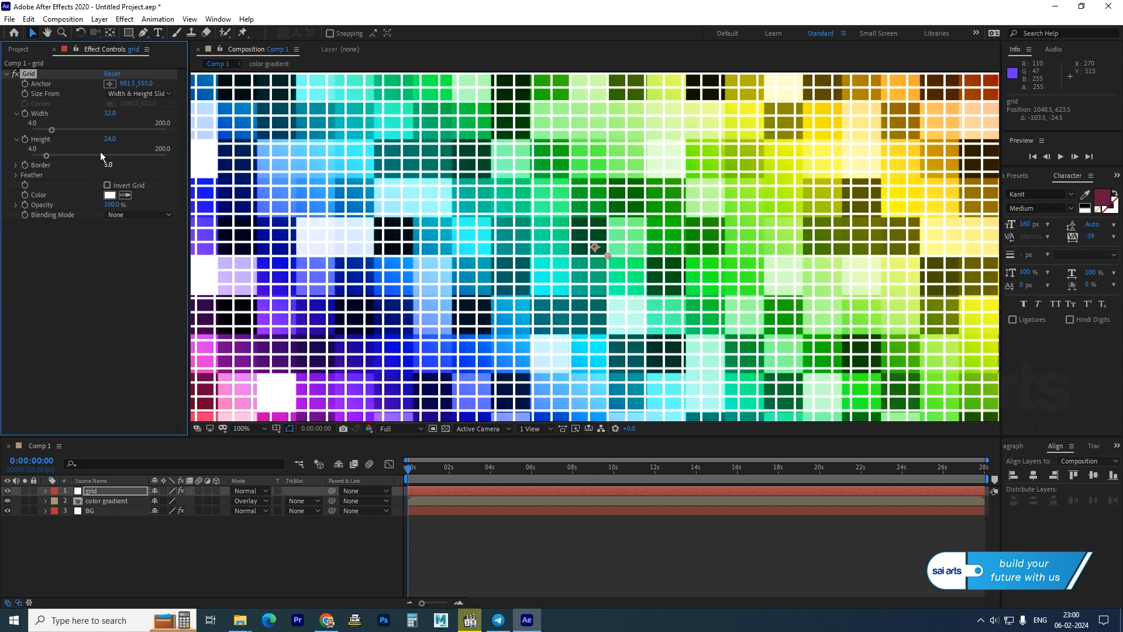
click(109, 114)
text(60)
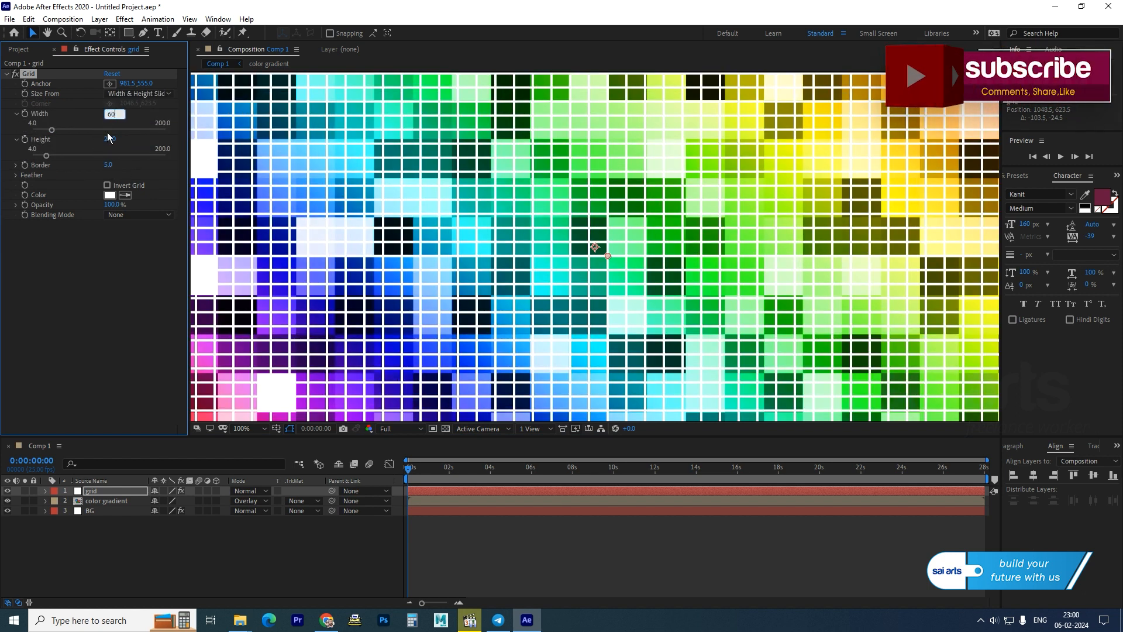
click(108, 139)
text(60)
key(Return)
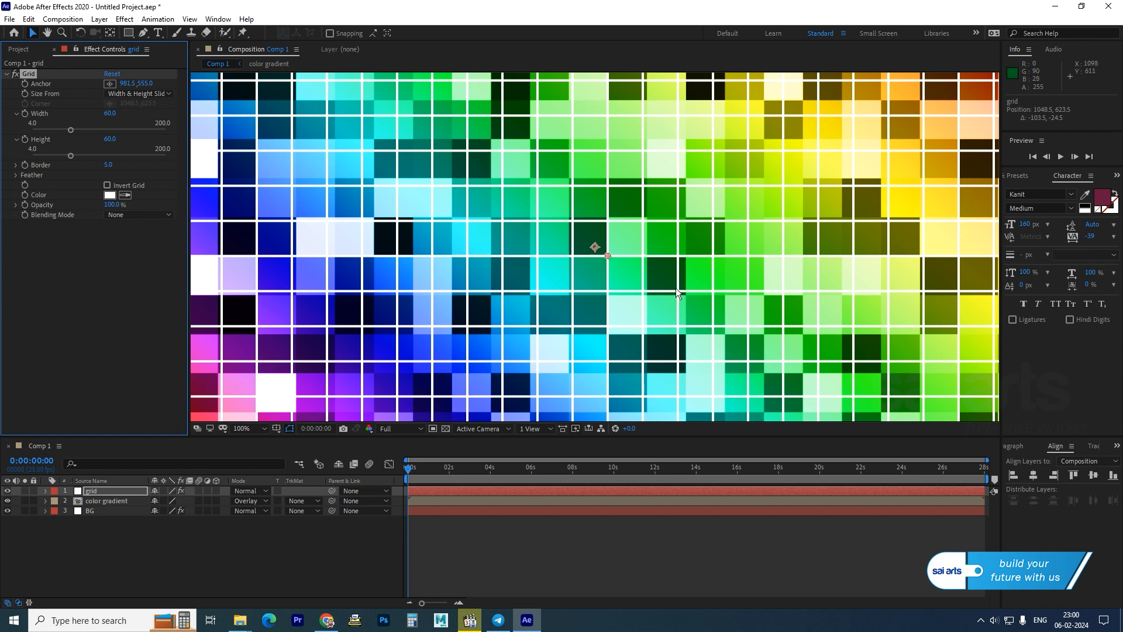
Step: Try to fit the 60 px grid to the noise blocks by moving its anchor to 976.5, 550
key(period)
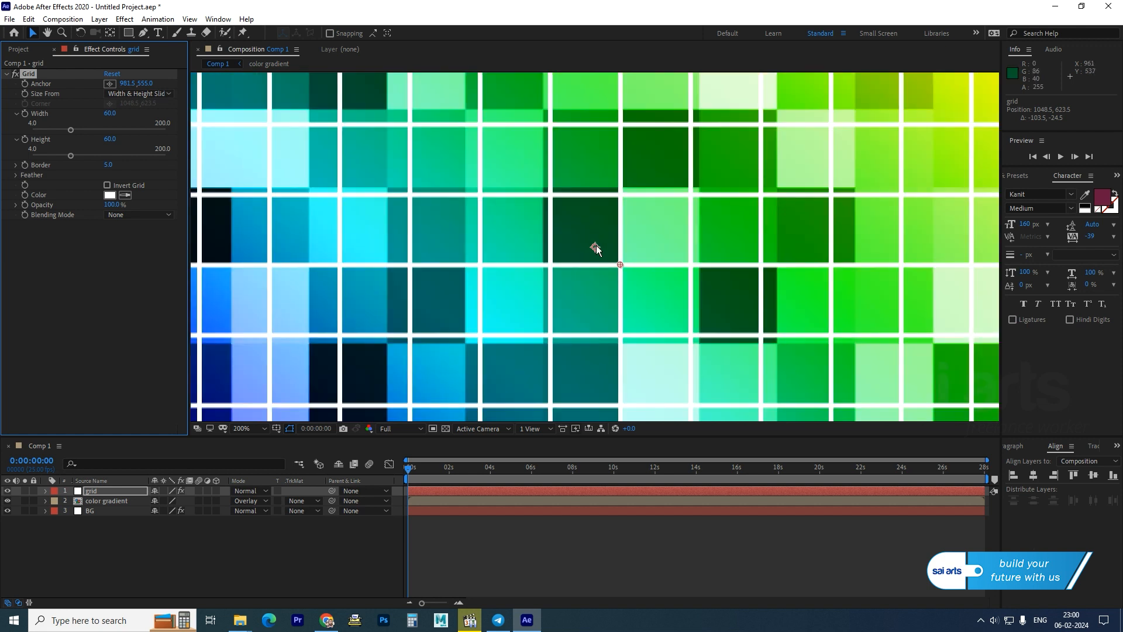
drag(620, 265, 612, 263)
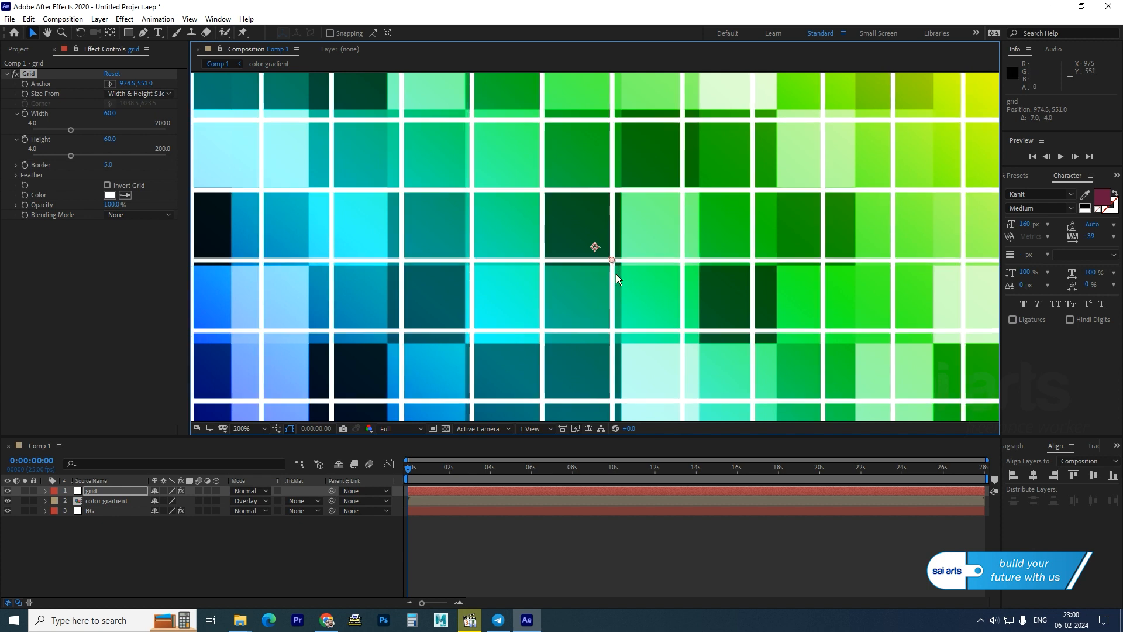
key(comma)
key(period)
drag(615, 261, 617, 260)
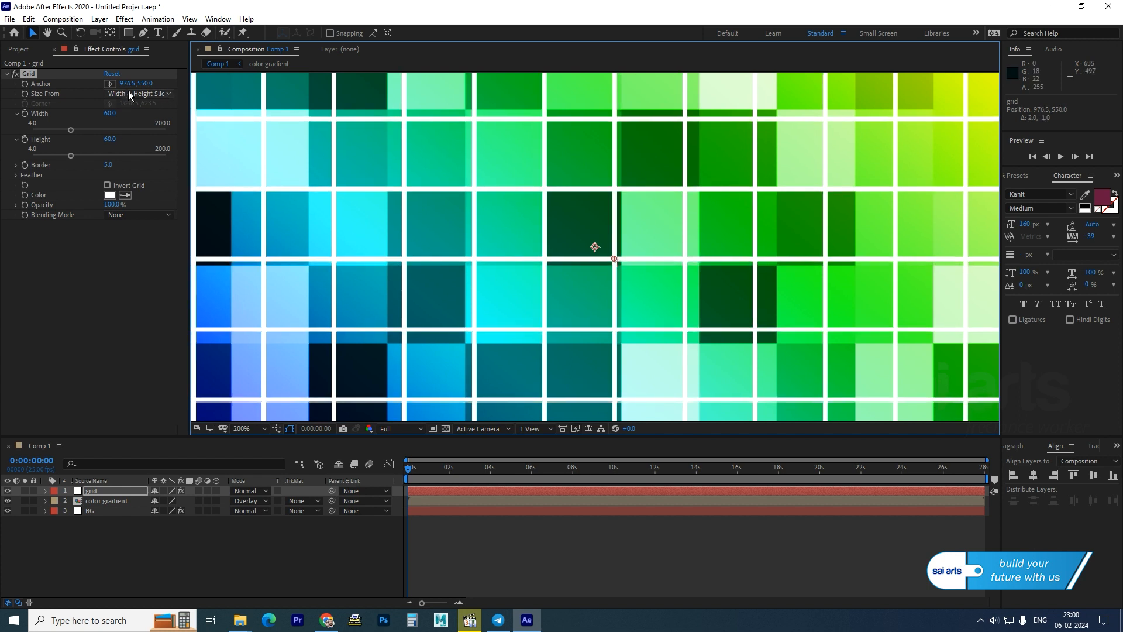
Step: Return the grid to Corner Point sizing and align it to the noise blocks with anchor 981, 555.5 and corner 1047.5, 623.5
click(128, 94)
click(147, 106)
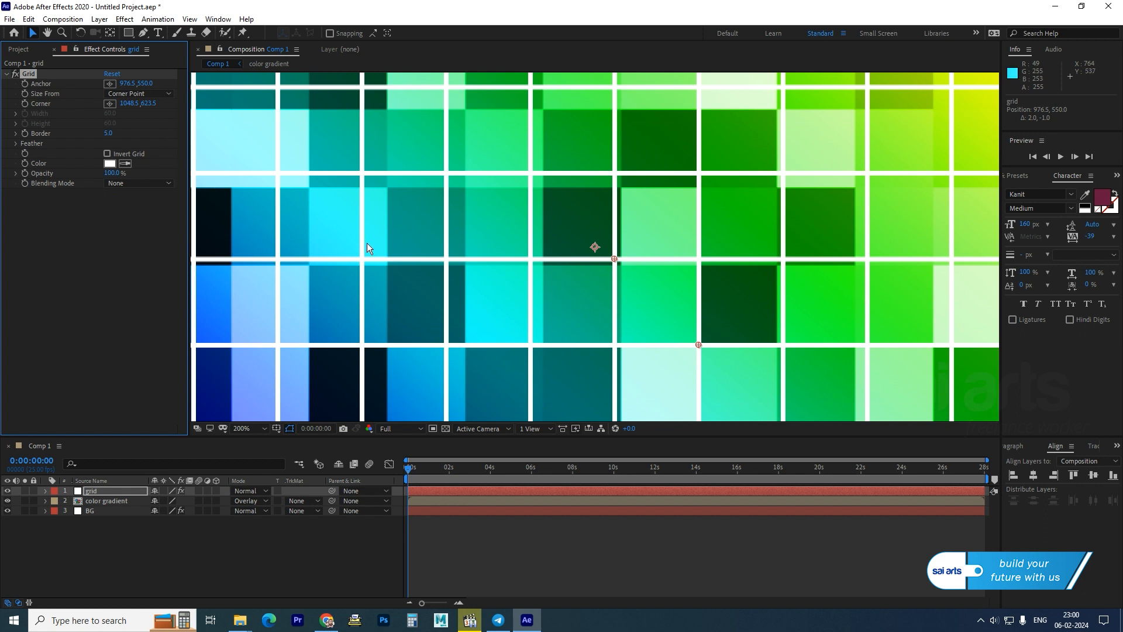
drag(614, 257, 619, 264)
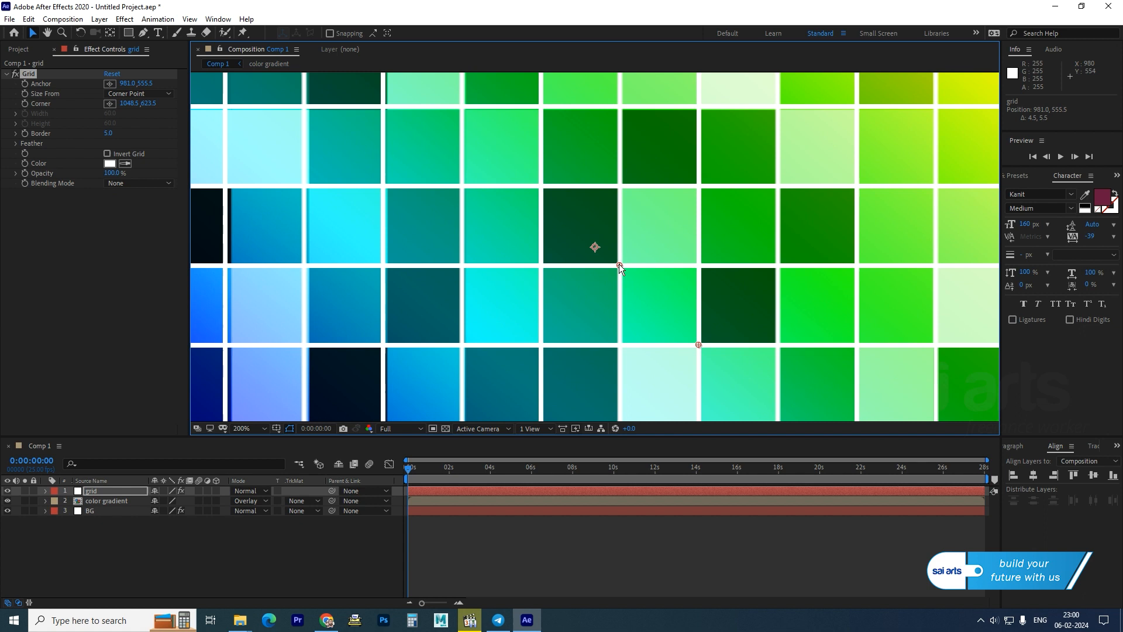
key(period)
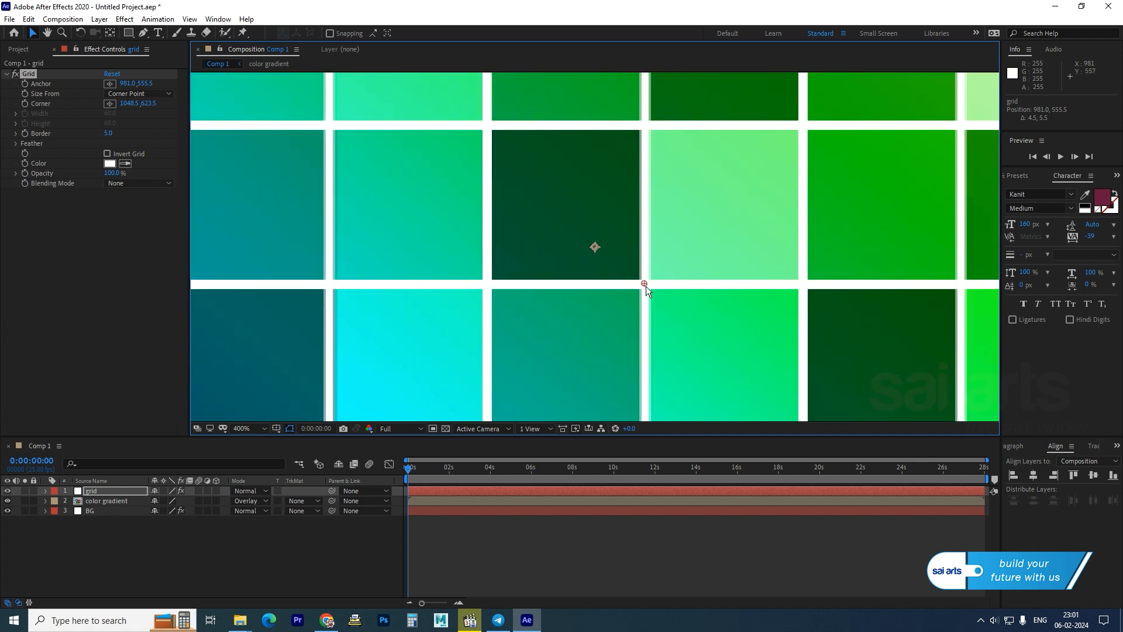
key(comma)
key(comma)
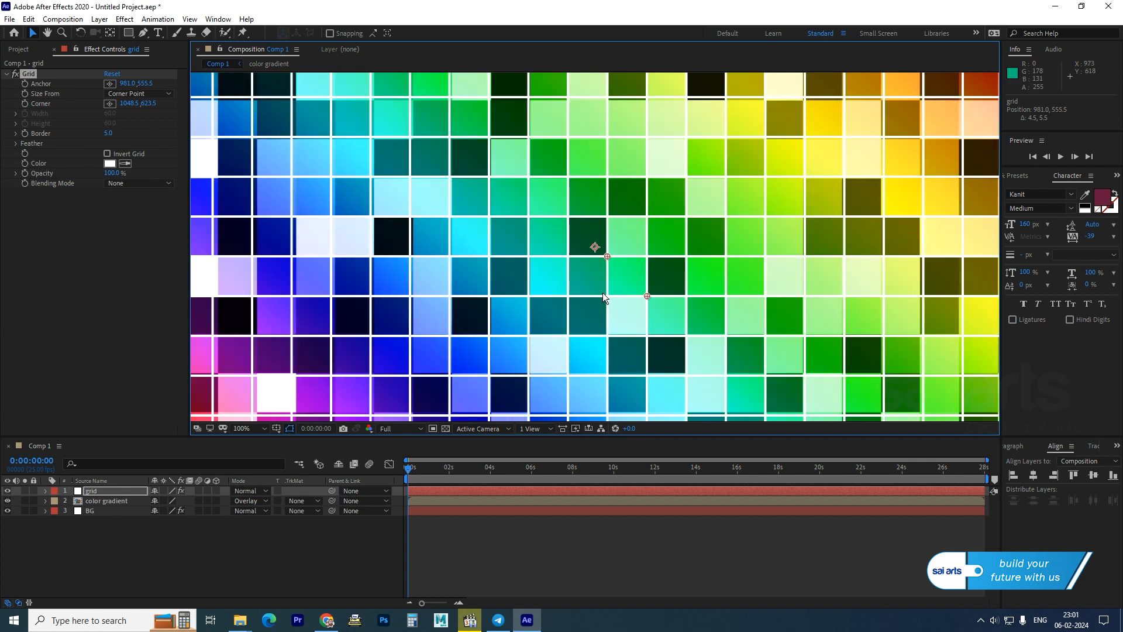
drag(649, 296, 648, 296)
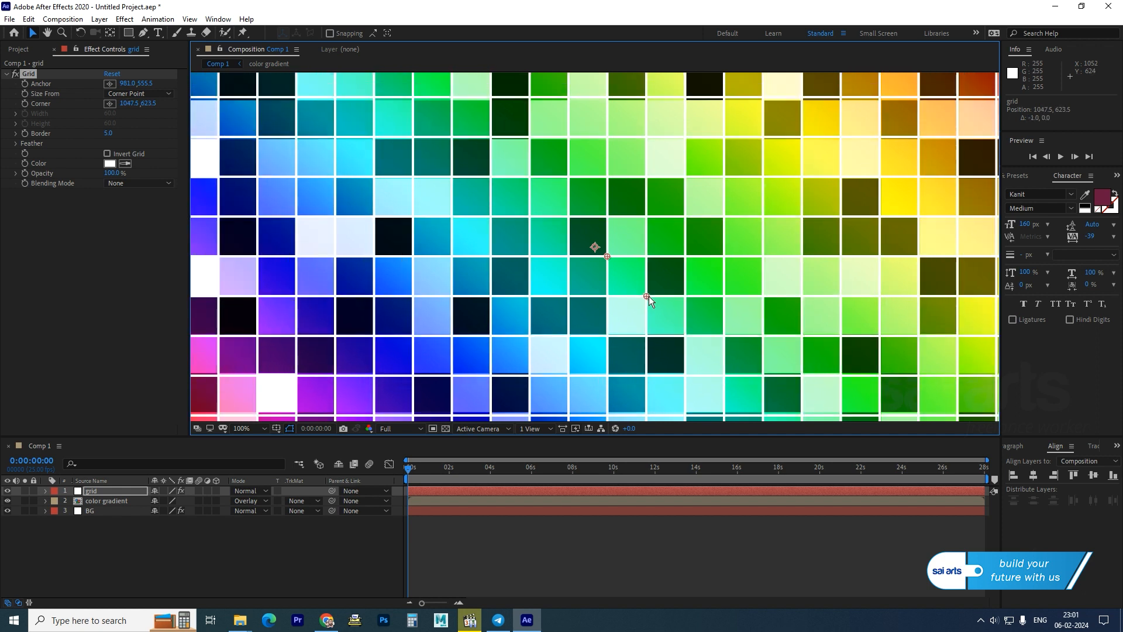
scroll(625, 288, down, 1)
scroll(630, 290, up, 1)
Step: Change the grid's color to black (000000)
click(110, 164)
drag(186, 265, 297, 432)
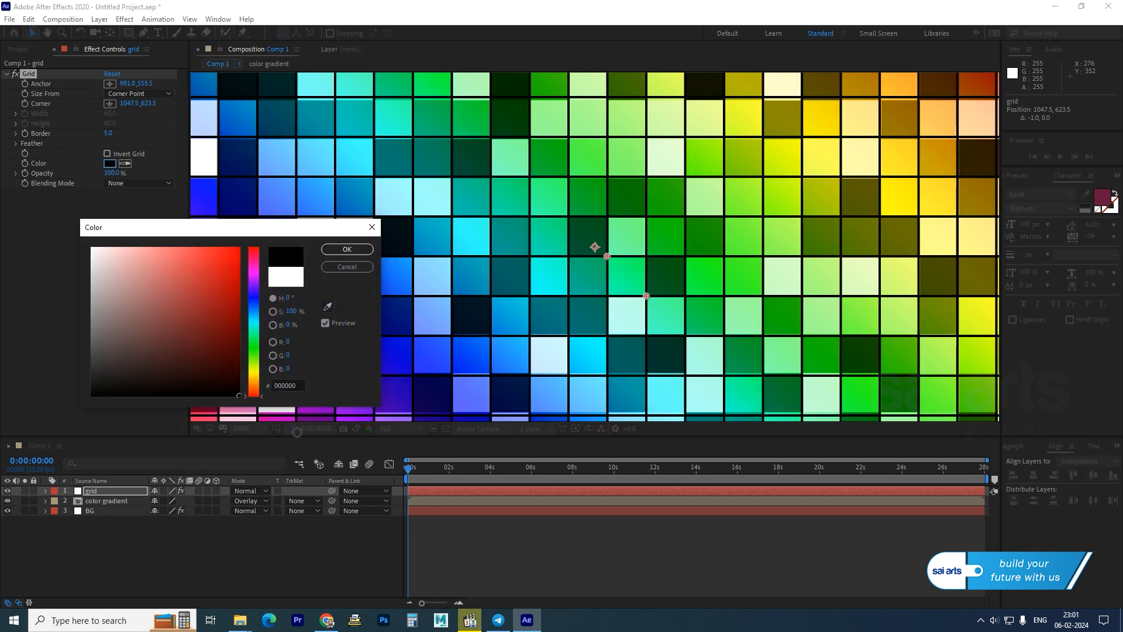
click(347, 250)
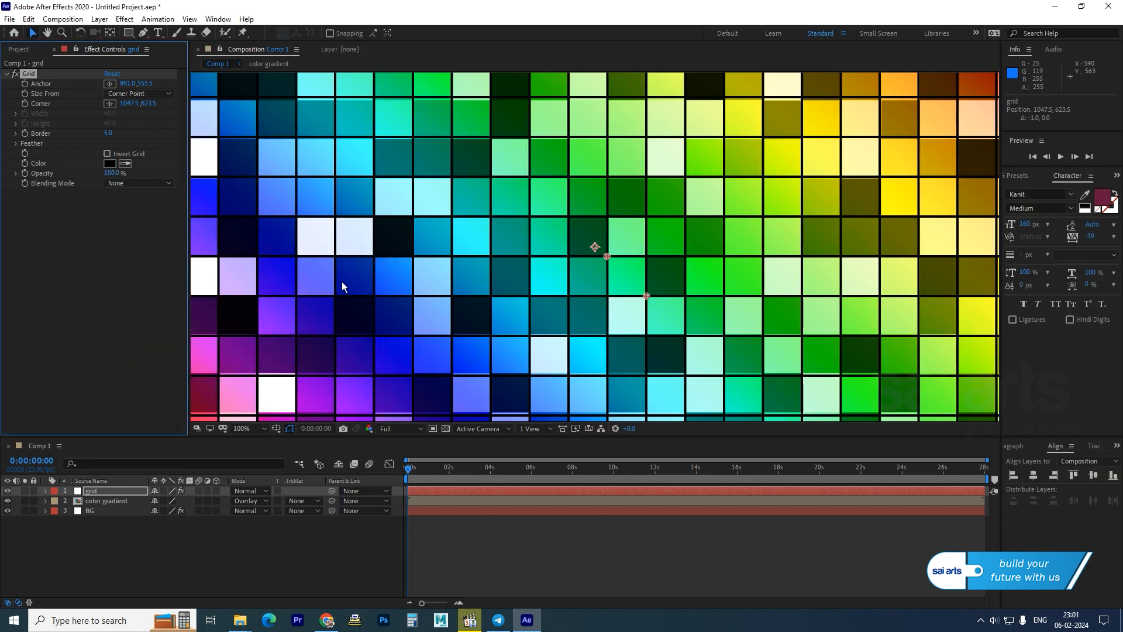
Step: Pre-compose the grid, color gradient and BG layers together as Pre-comp 1, moving all attributes into it
click(132, 549)
drag(103, 532, 81, 492)
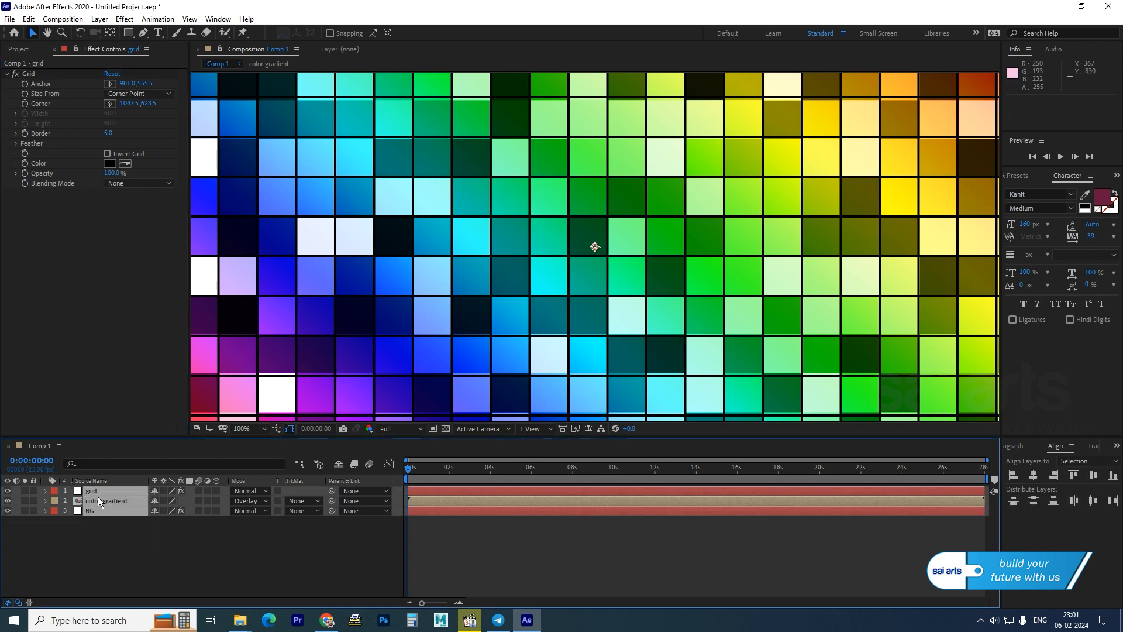
right_click(97, 496)
click(163, 435)
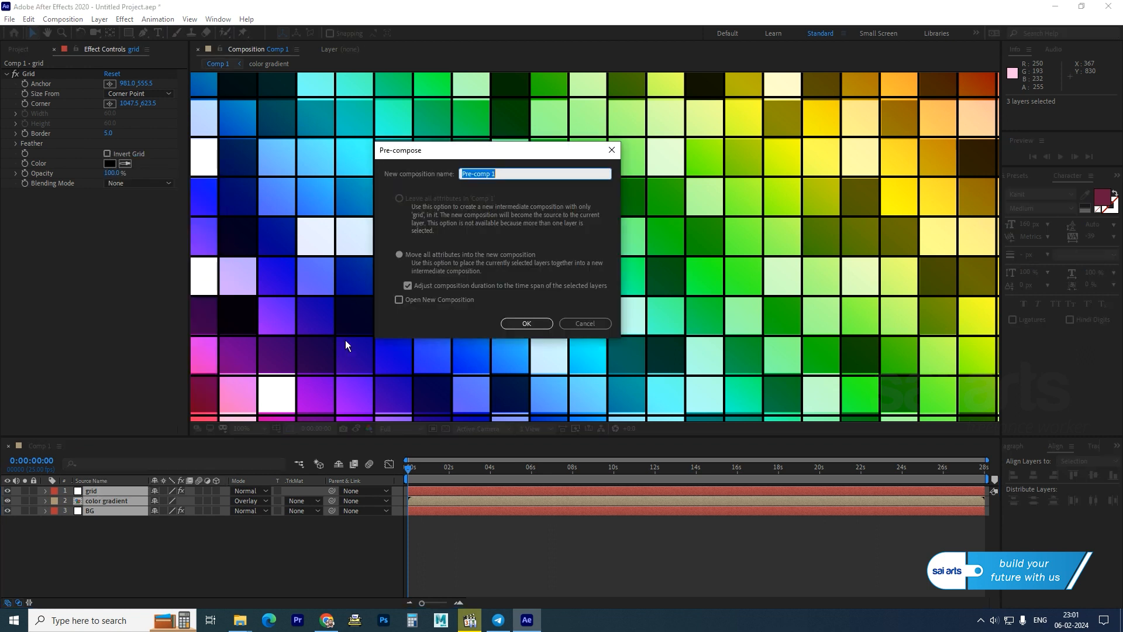
click(521, 325)
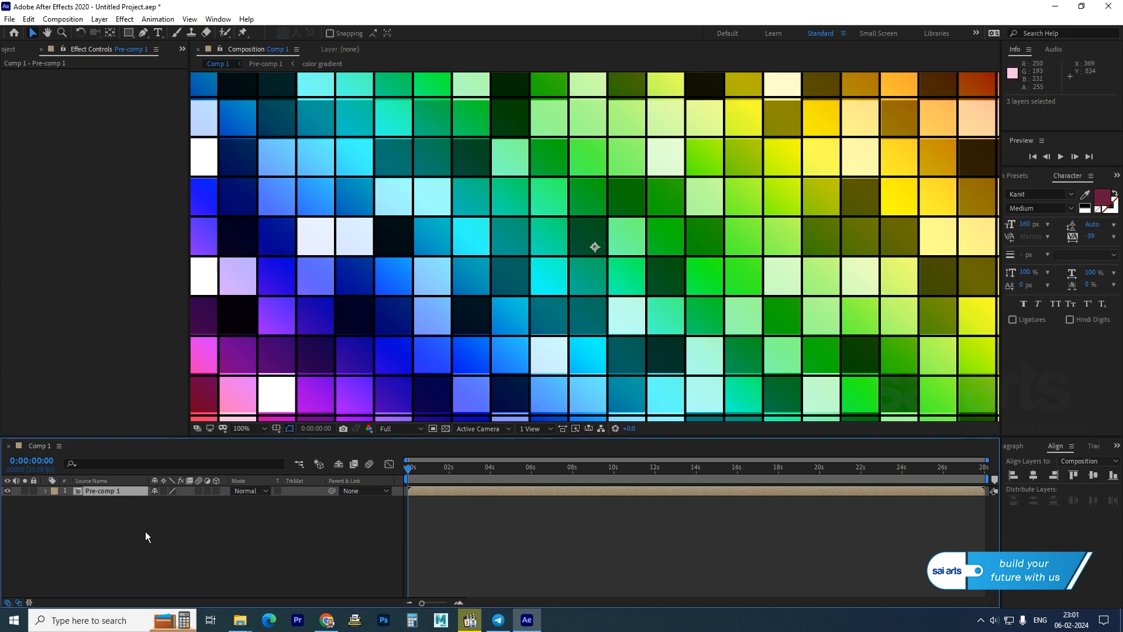
Step: Apply the CC Sphere effect to Pre-comp 1 and set the sphere's radius to 392
right_click(102, 493)
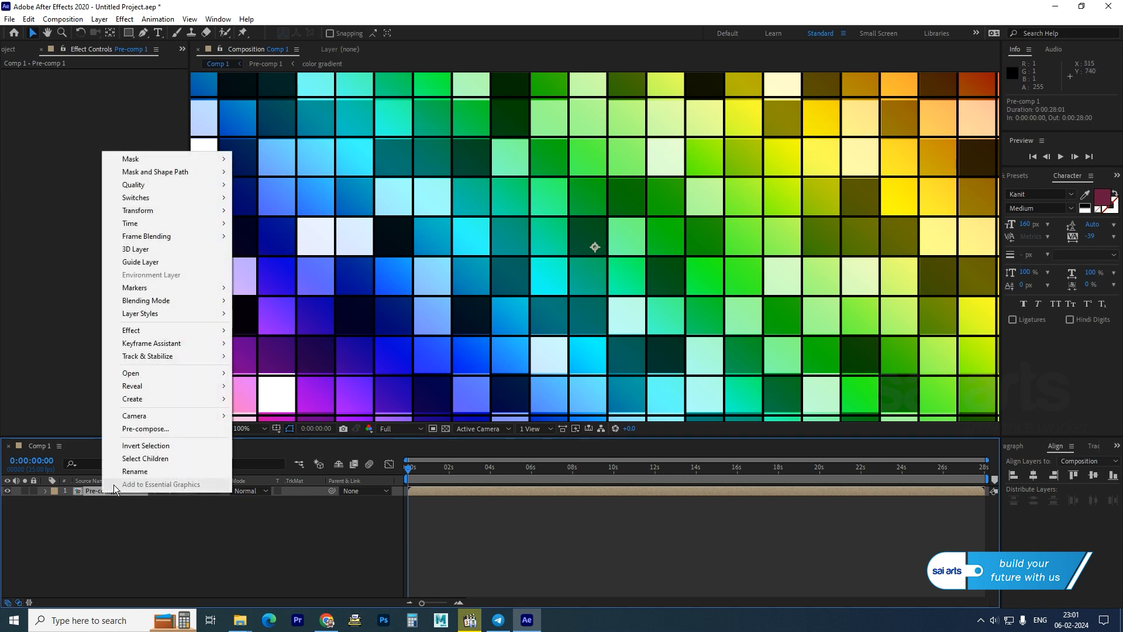
mouse_move(153, 328)
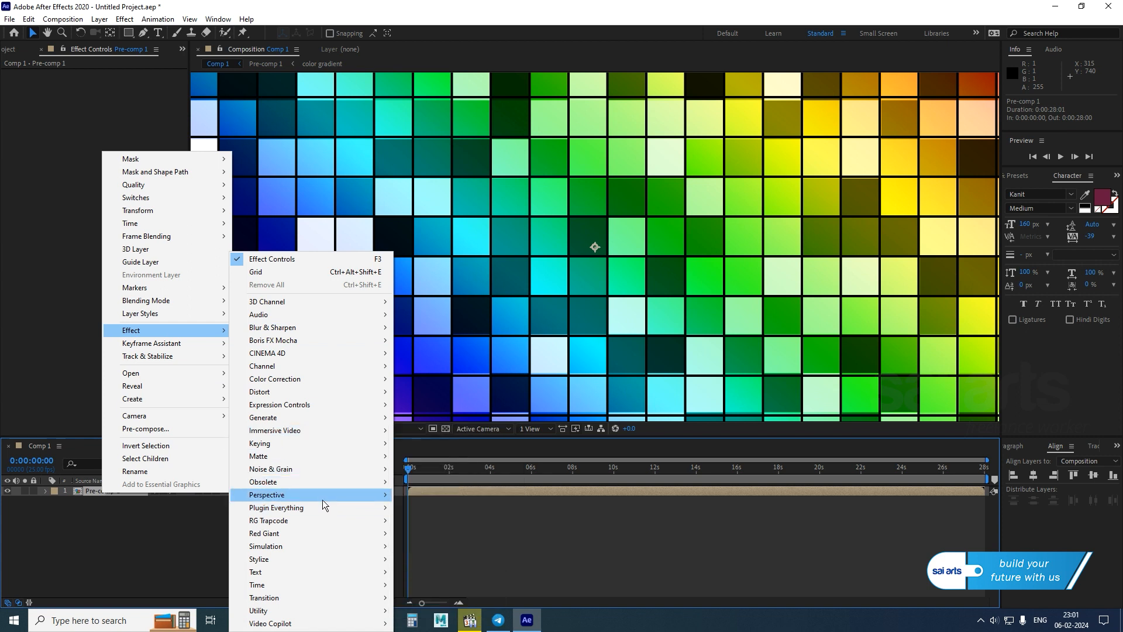
mouse_move(322, 497)
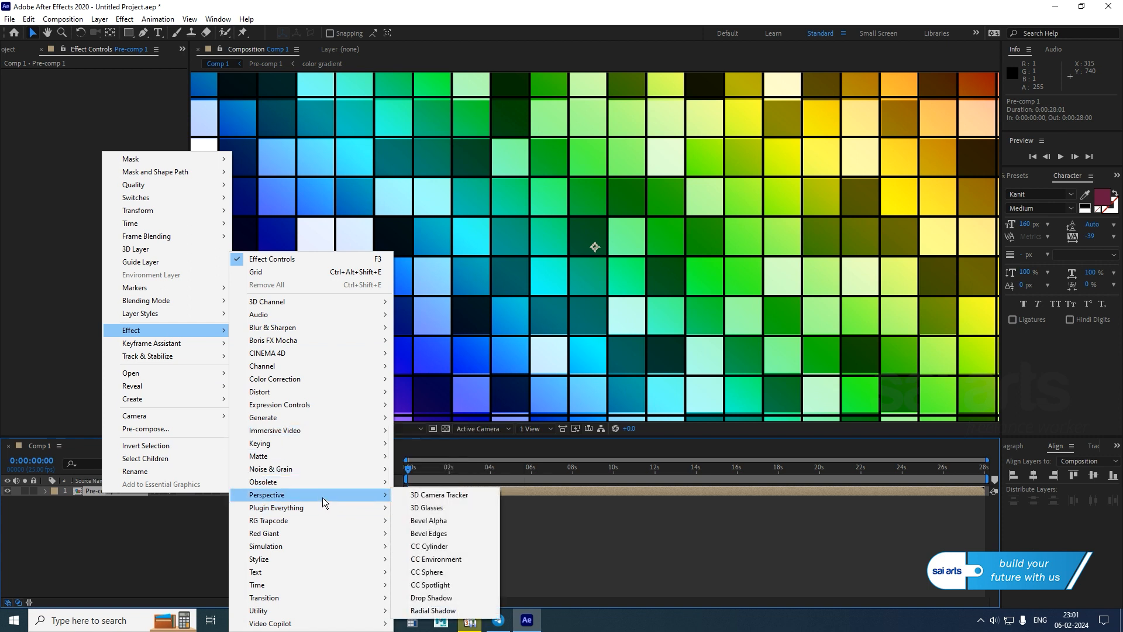
click(451, 572)
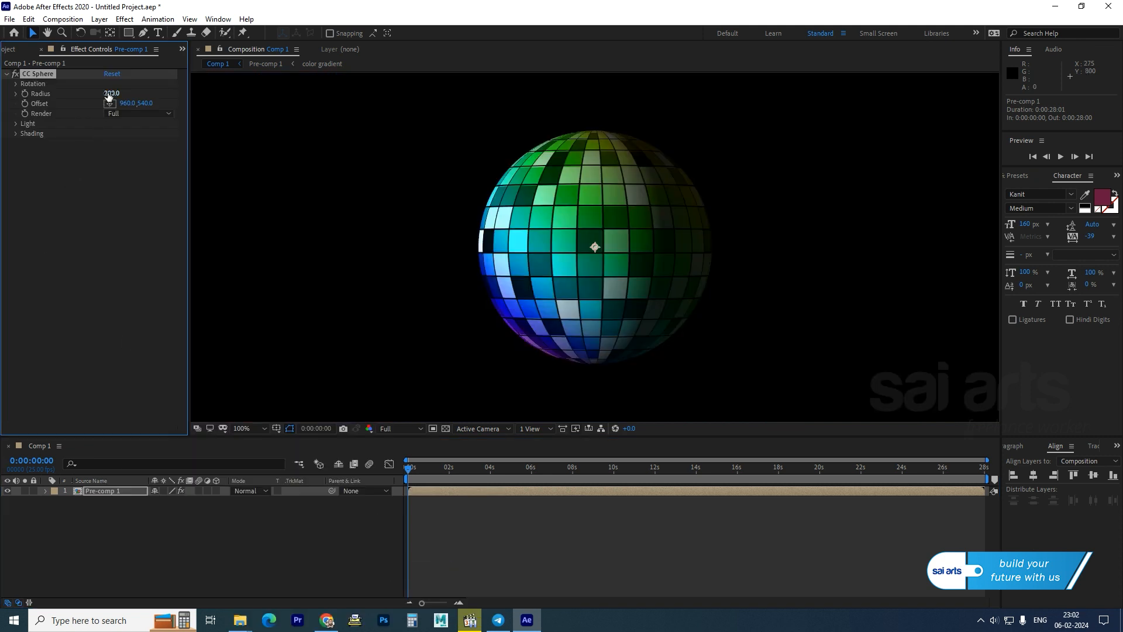
drag(111, 93, 225, 116)
scroll(590, 242, down, 1)
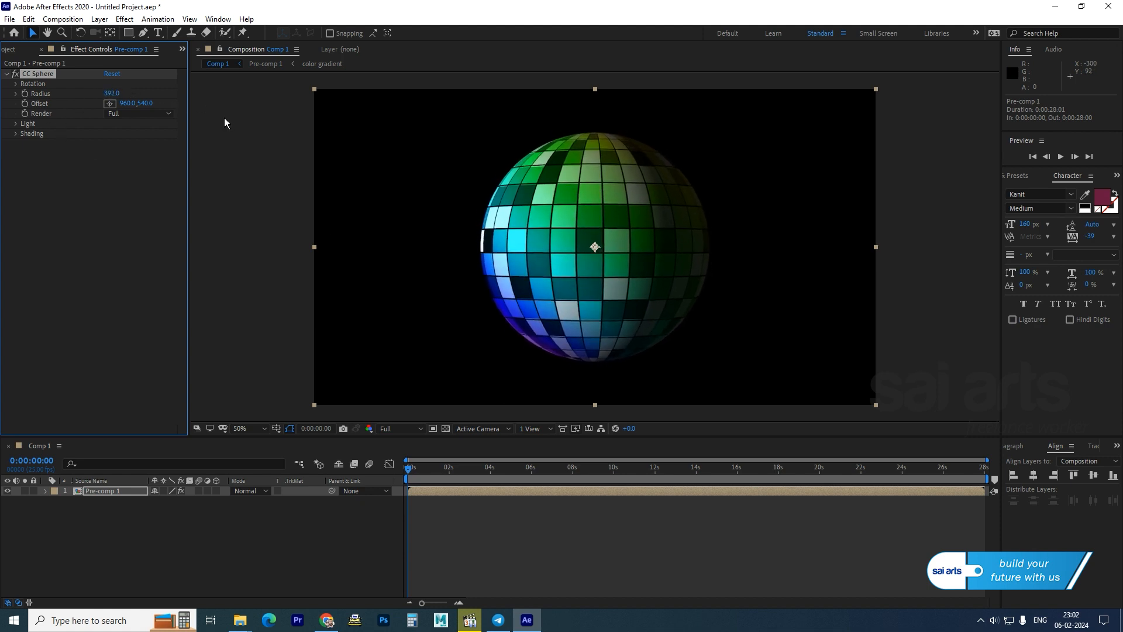
Step: Set the Light Height of the CC Sphere effect to 85
click(16, 124)
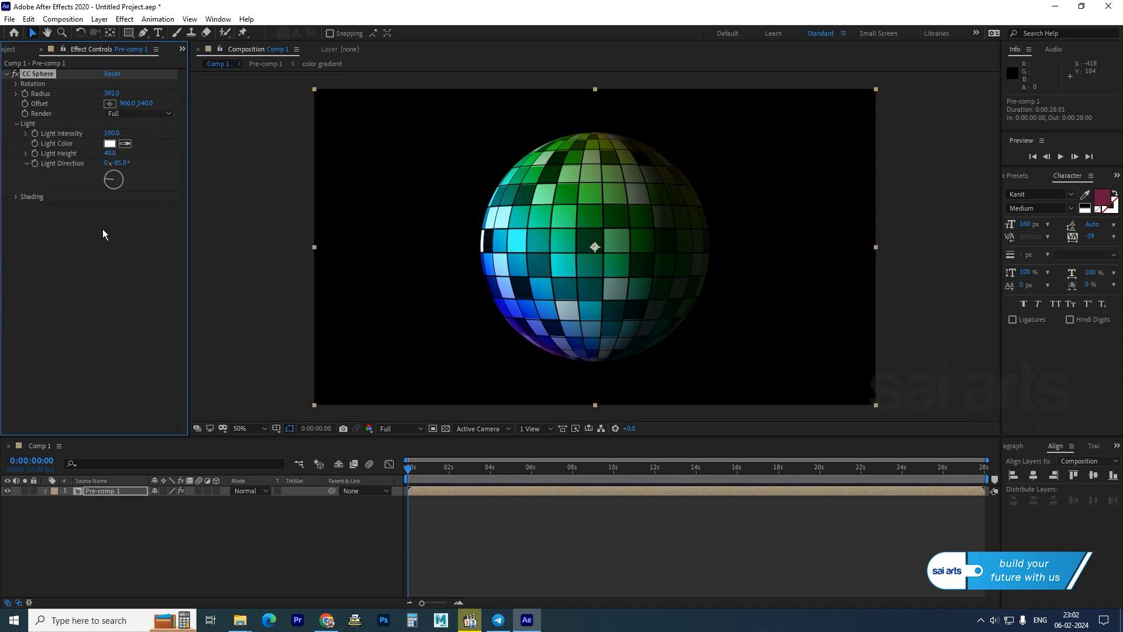
drag(107, 153, 137, 160)
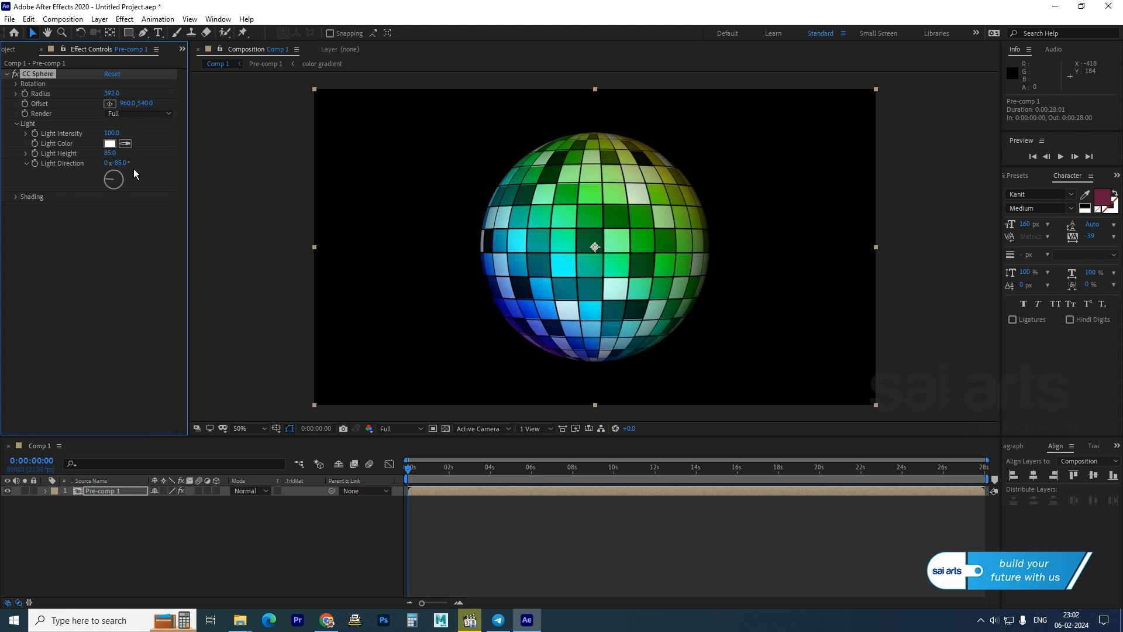
click(15, 94)
click(15, 94)
Step: Animate the sphere's Y rotation with the expression time*50 and preview the spin
click(15, 83)
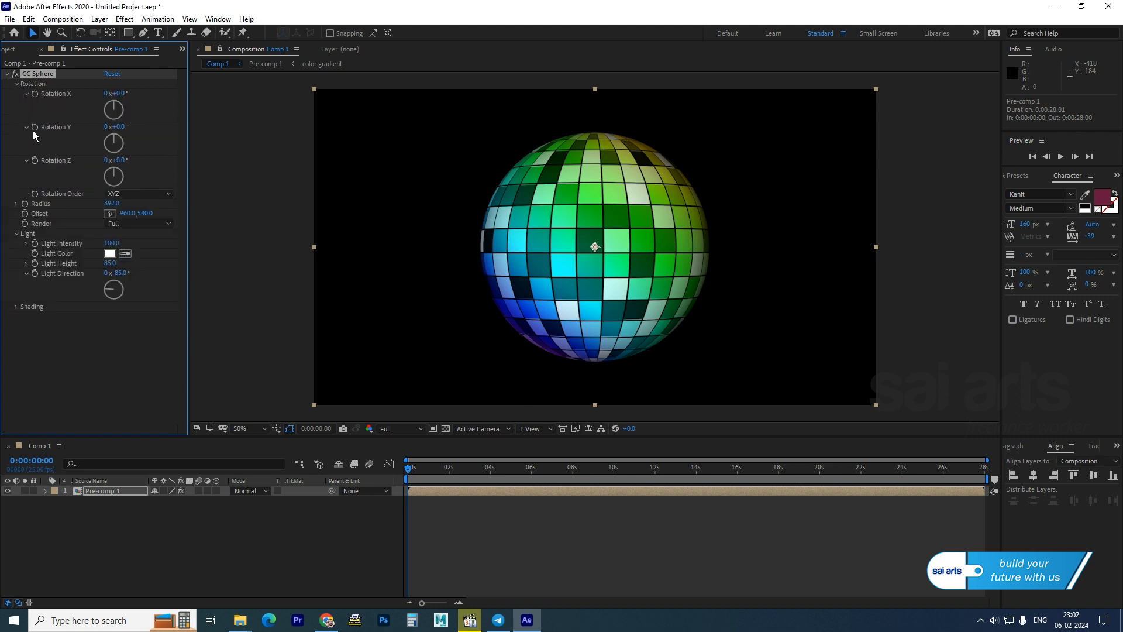
drag(117, 127, 146, 139)
key(ctrl+z)
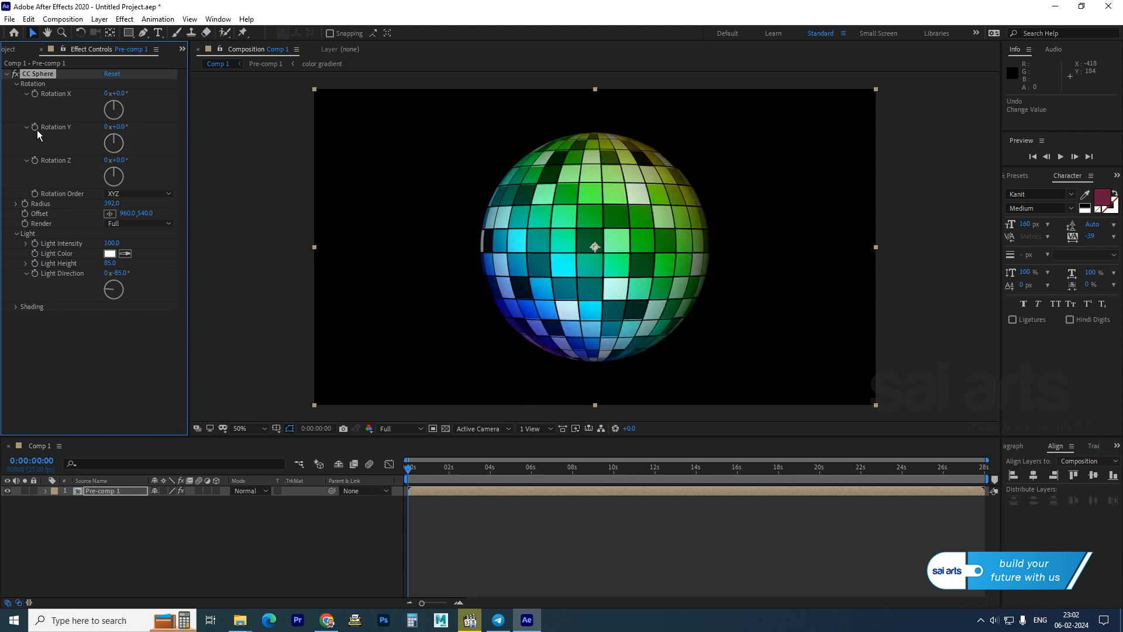
alt+click(36, 127)
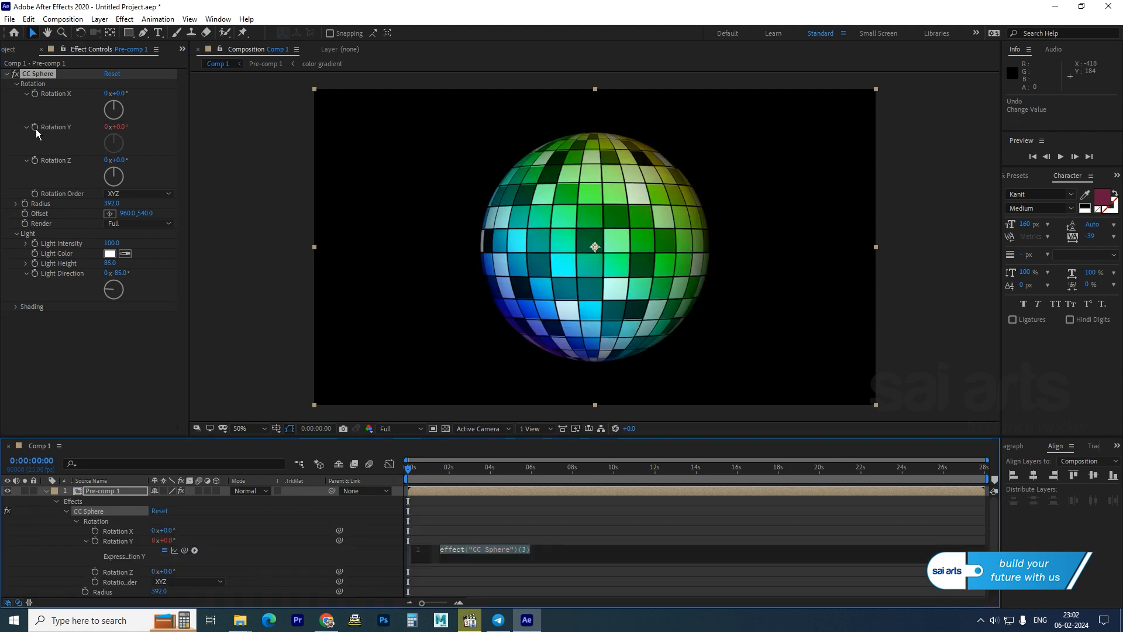
text(time*)
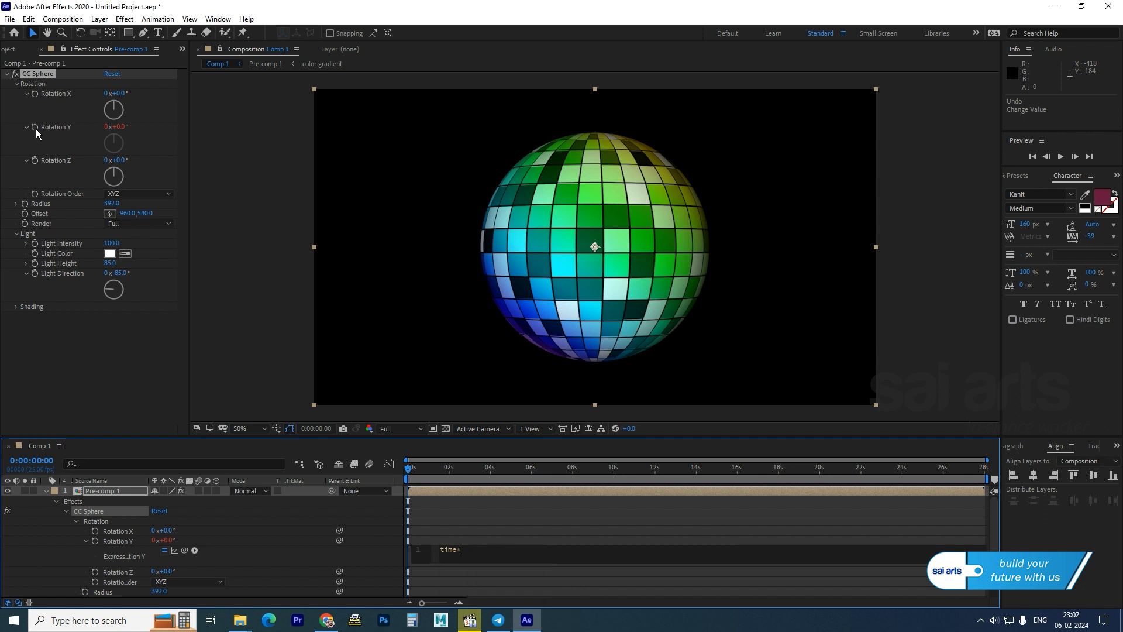
key(KP_Enter)
key(space)
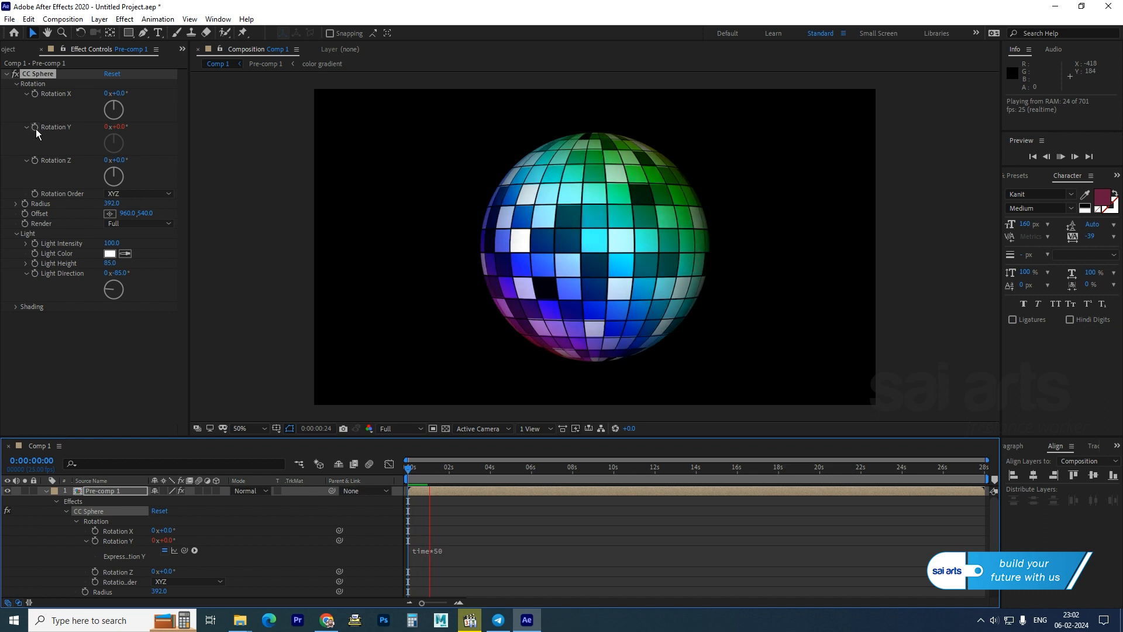
key(space)
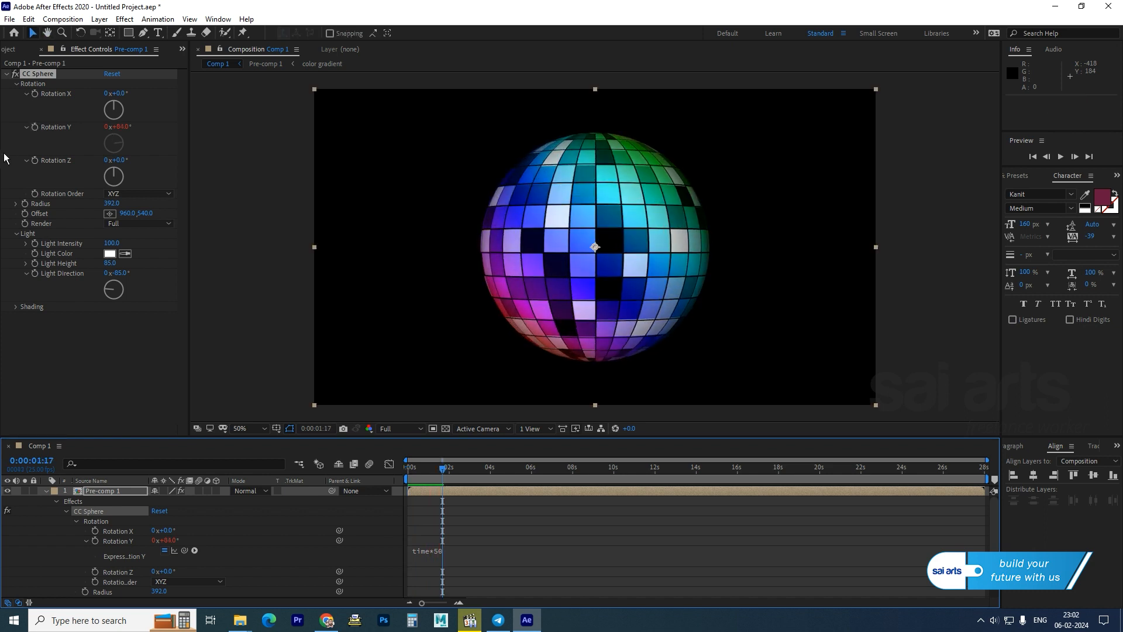
Step: Add a new adjustment layer above Pre-comp 1 in Comp 1
right_click(83, 538)
mouse_move(131, 415)
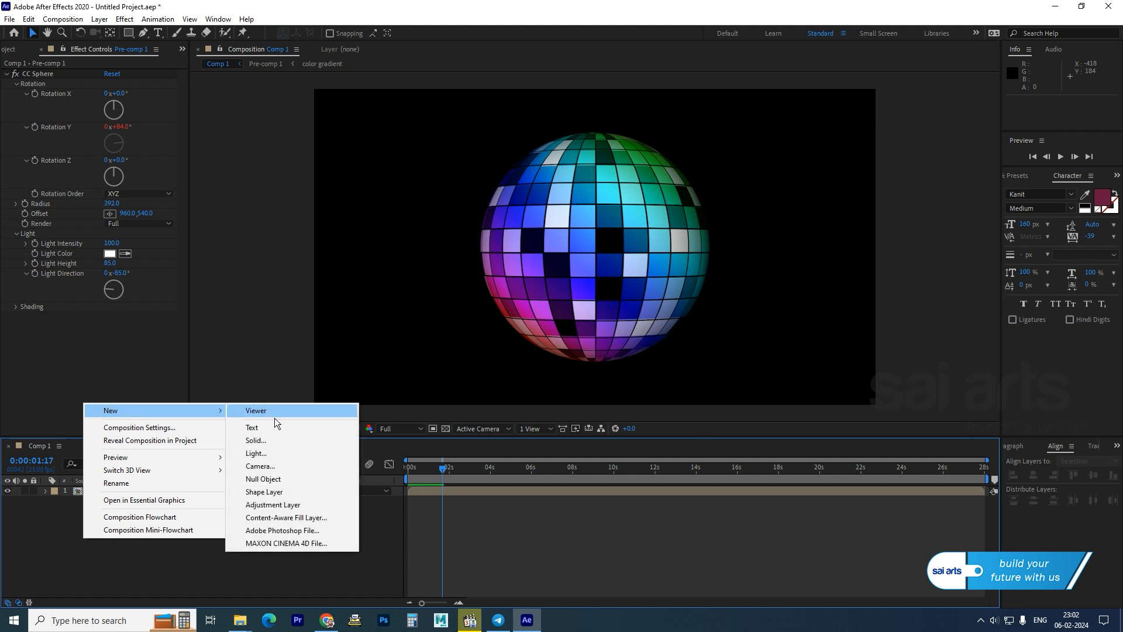
click(274, 505)
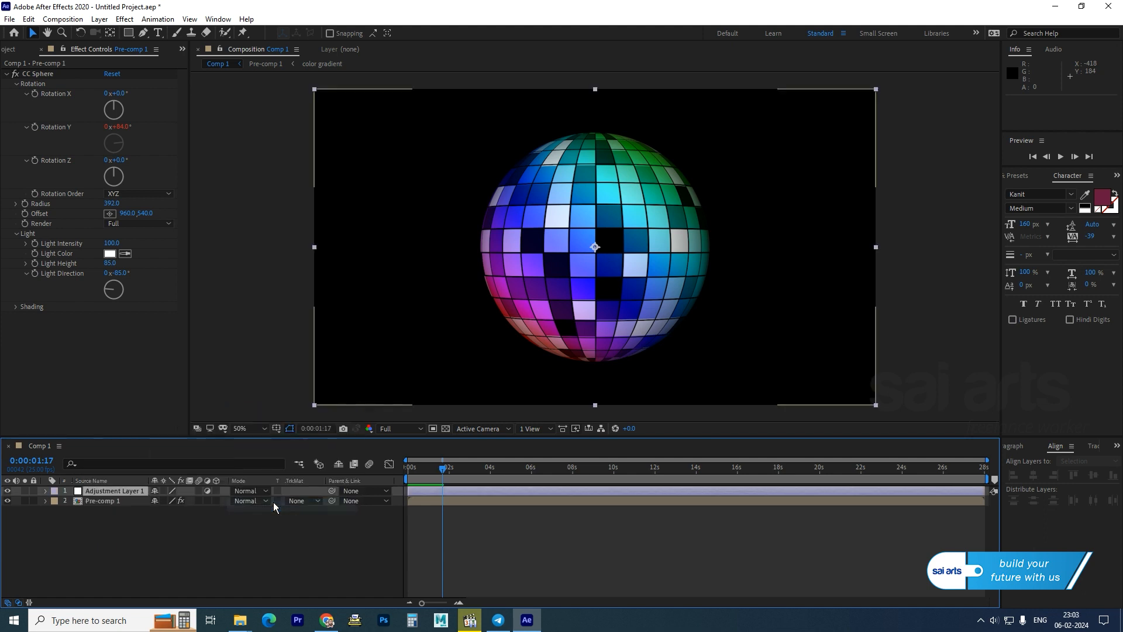
Step: Apply CC Radial Fast Blur to the adjustment layer with an amount of 90
right_click(81, 160)
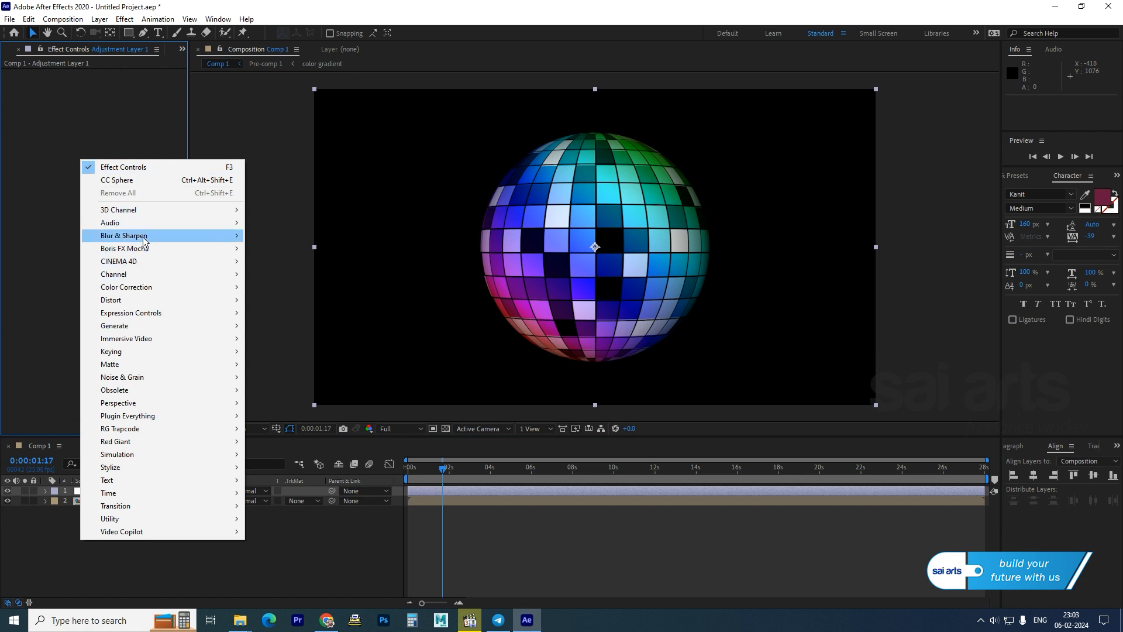
mouse_move(144, 234)
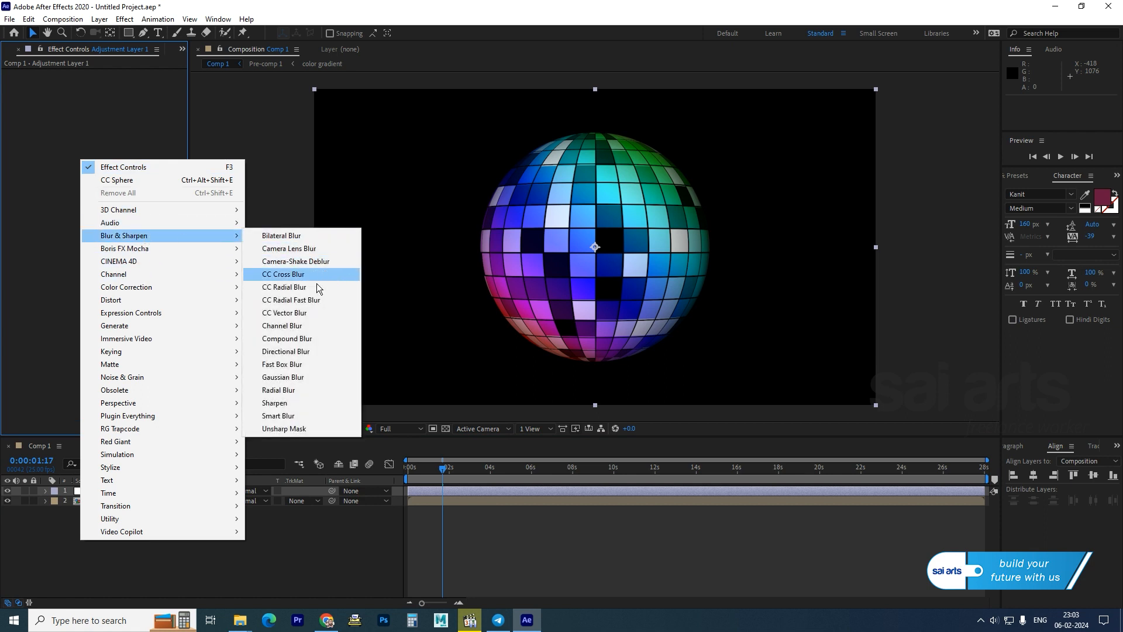
click(314, 301)
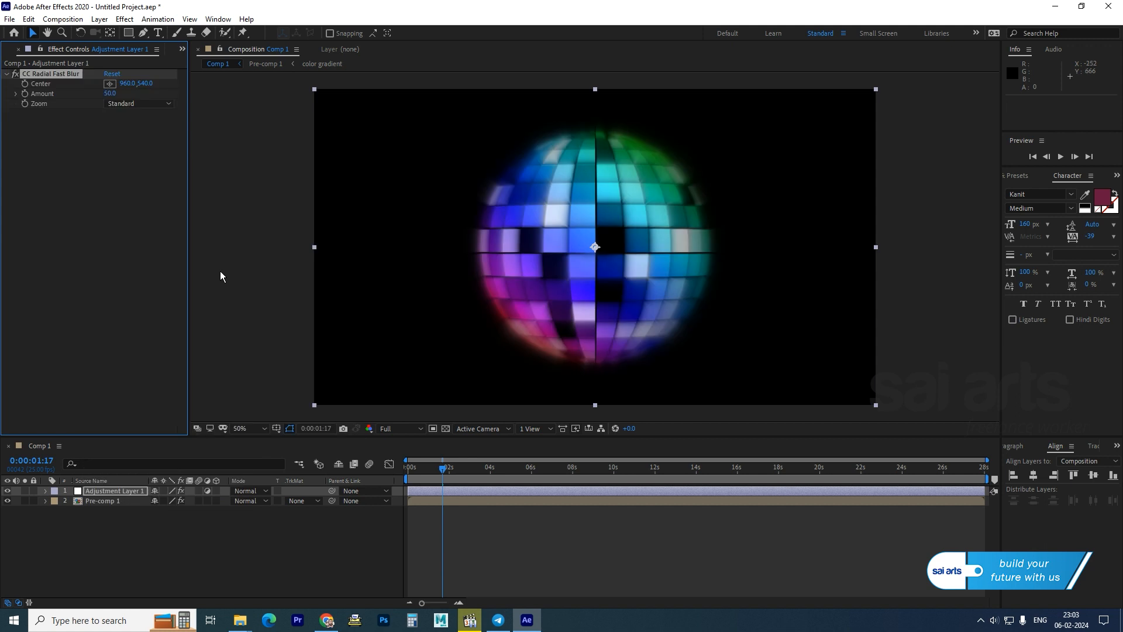
drag(110, 94, 135, 99)
click(111, 93)
text(9)
key(Return)
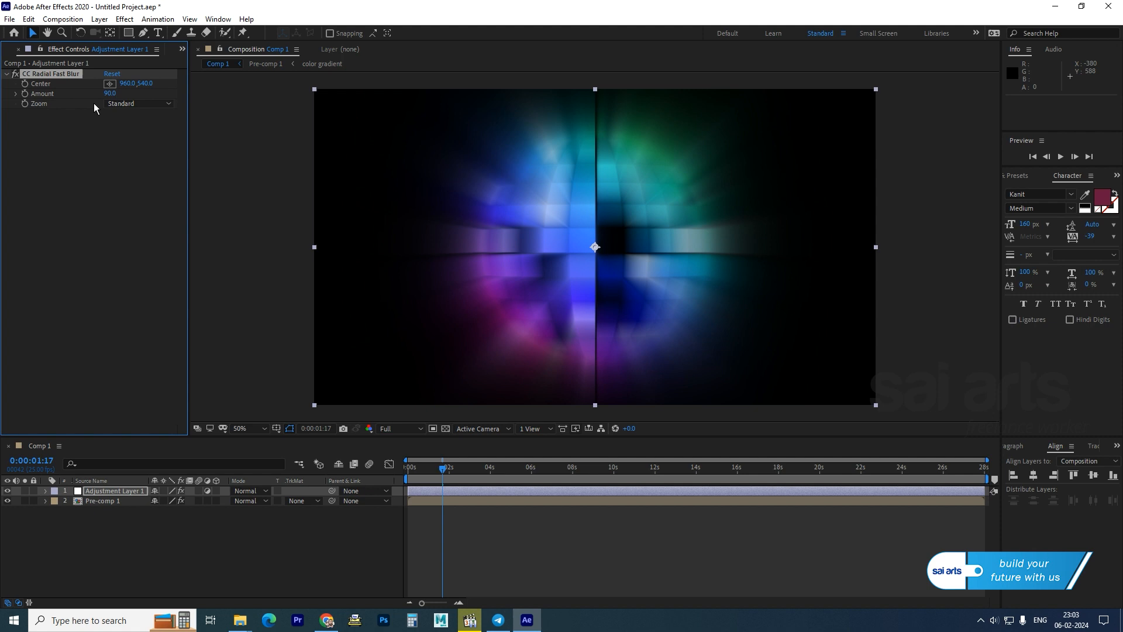
Step: Set the adjustment layer's blending mode to Linear Dodge and preview the glowing sphere animation
click(242, 492)
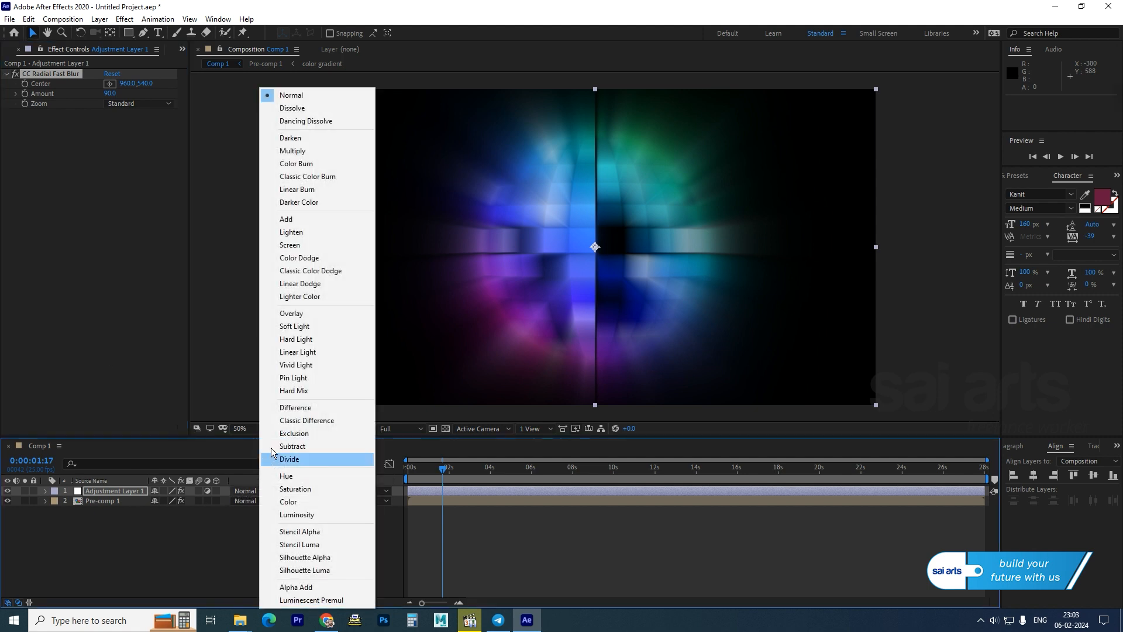
click(300, 283)
key(space)
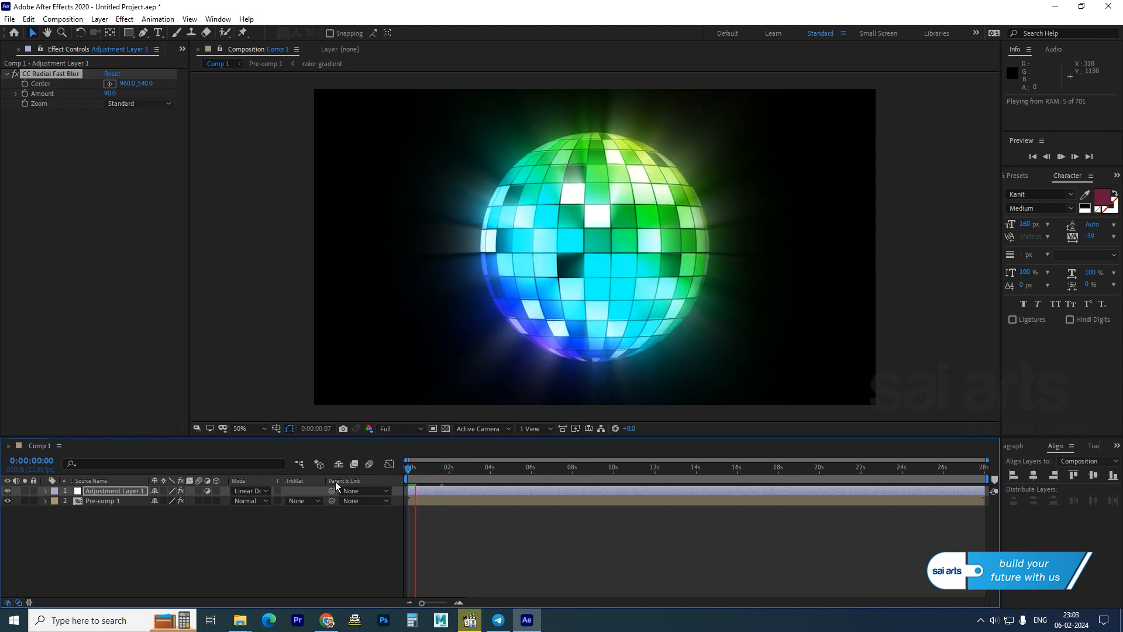